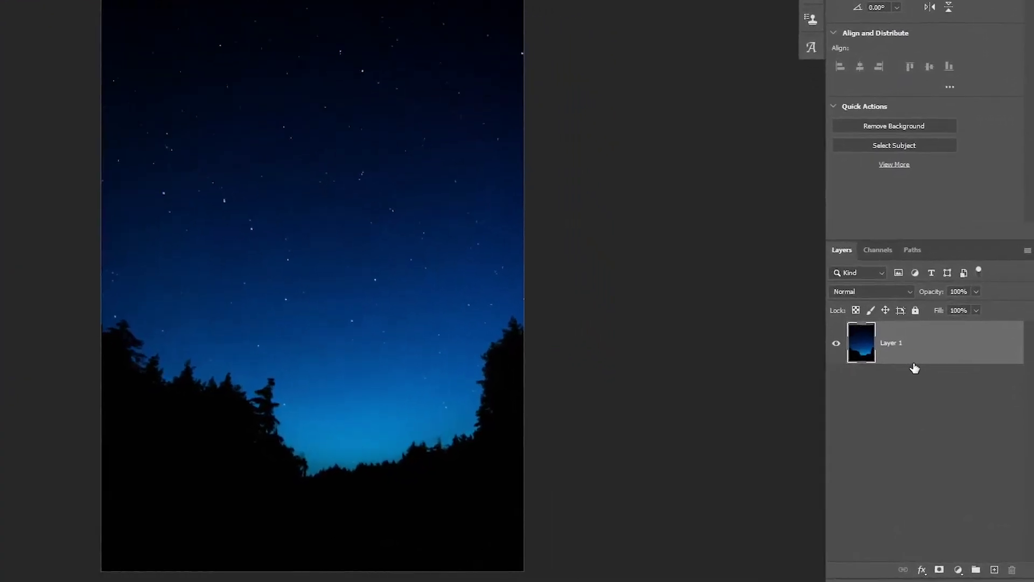
Duplicate Layer 1 and set Layer 1 copy's blend mode to Lighten at 100% opacity
key(ctrl+j)
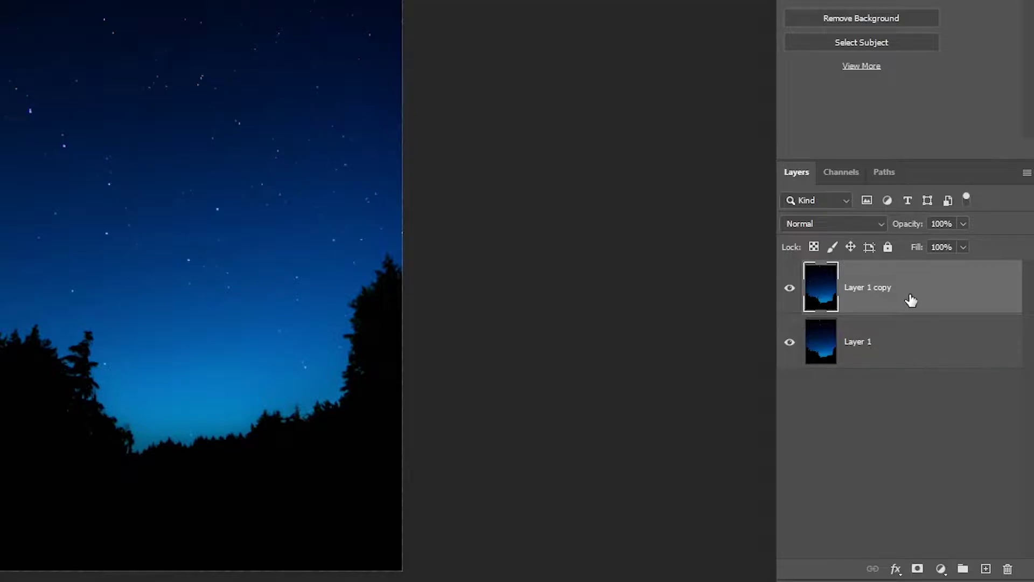
key(Delete)
drag(934, 294, 982, 568)
click(834, 224)
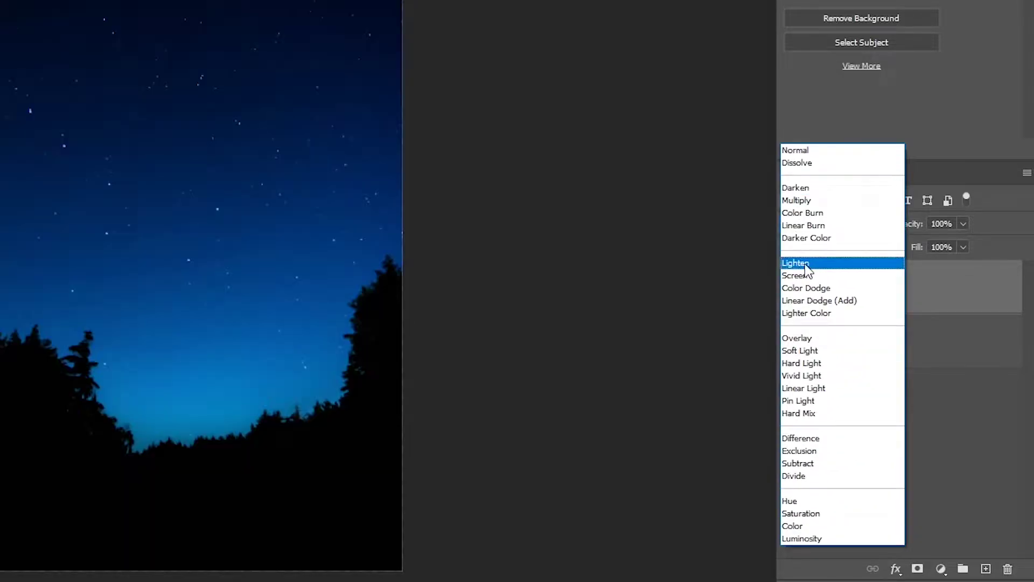
click(806, 263)
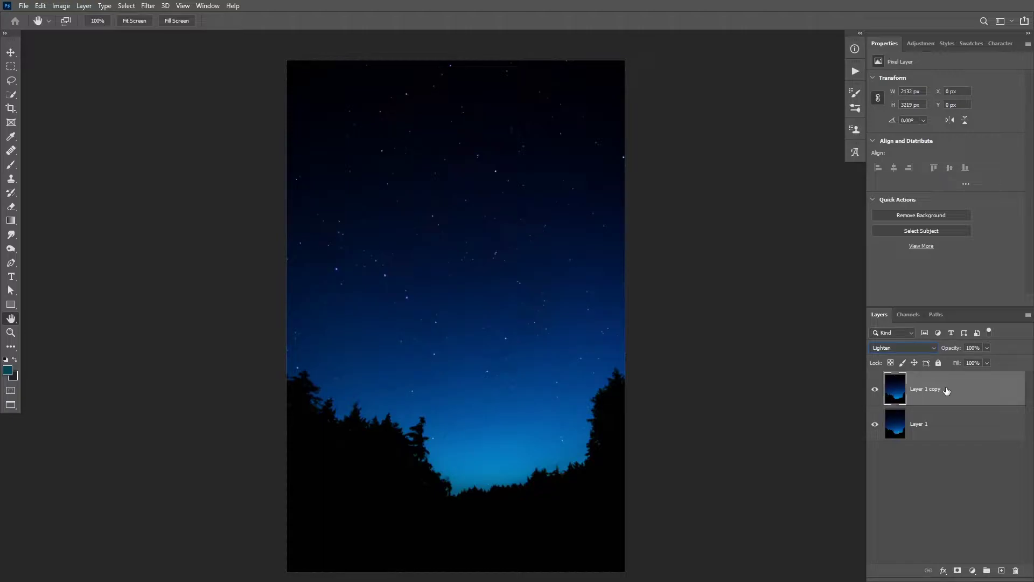
Group Layer 1 copy into Group 1 and select the copy inside the group
key(ctrl+g)
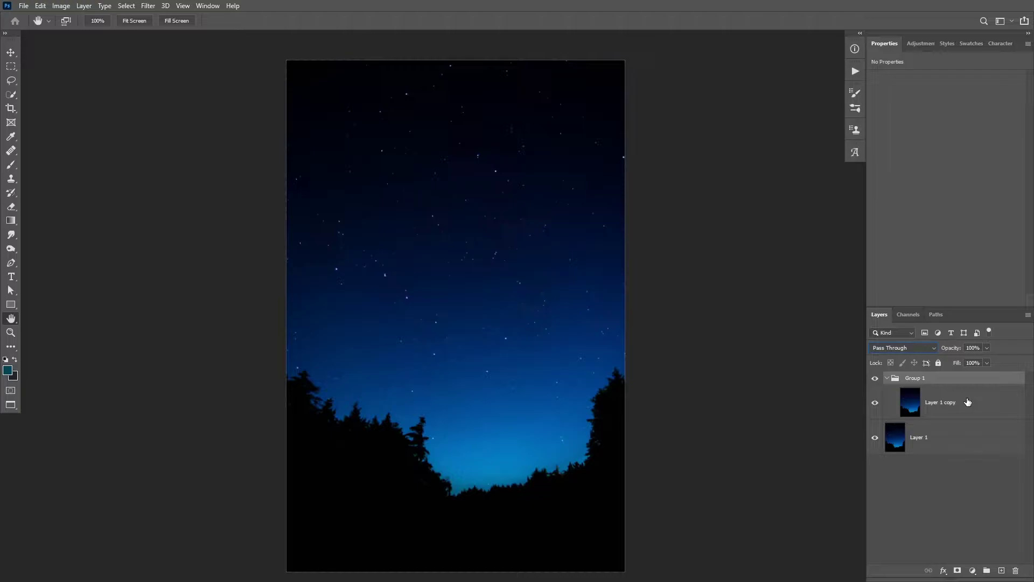
click(968, 403)
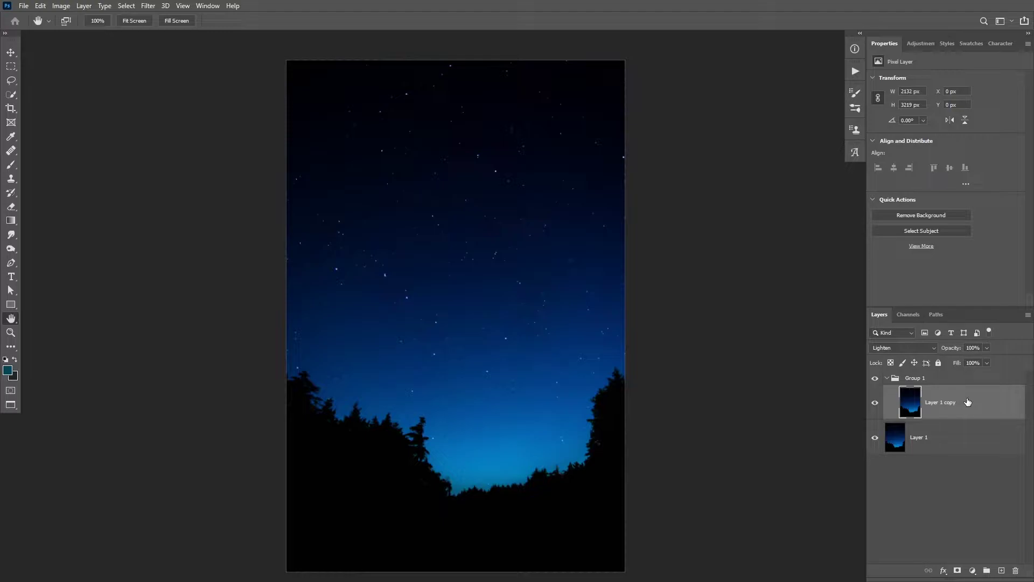
Create Layer 1 copy 2 rotated 0.05° around an upper-left sky pivot and commit it
key(ctrl+t)
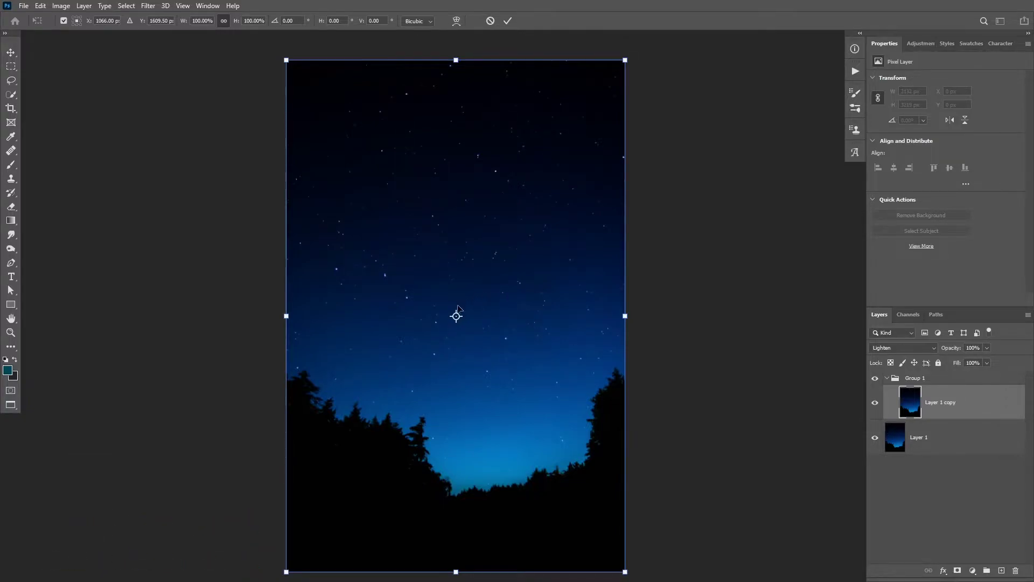
drag(455, 313, 333, 117)
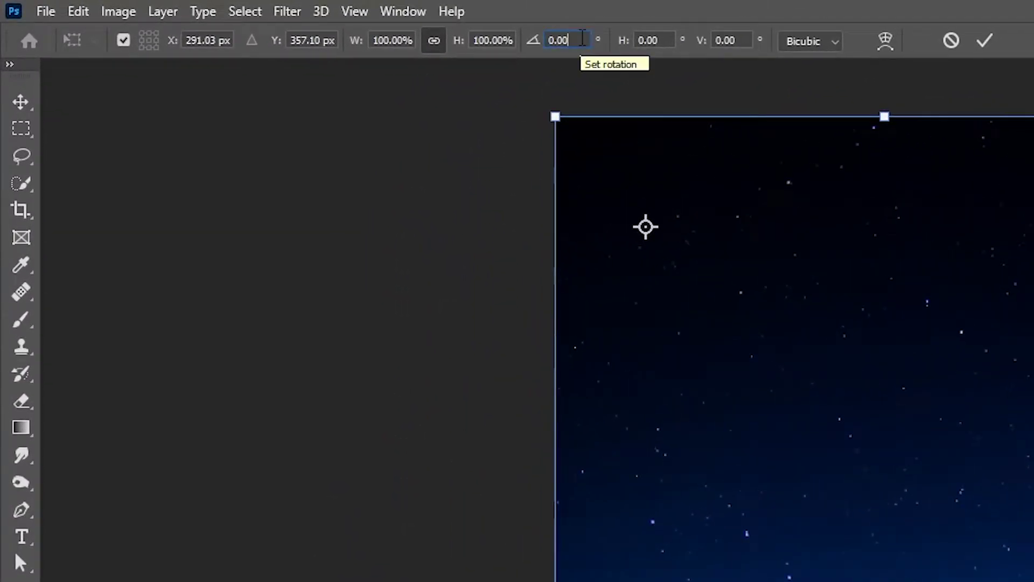
scroll(583, 38, up, 5)
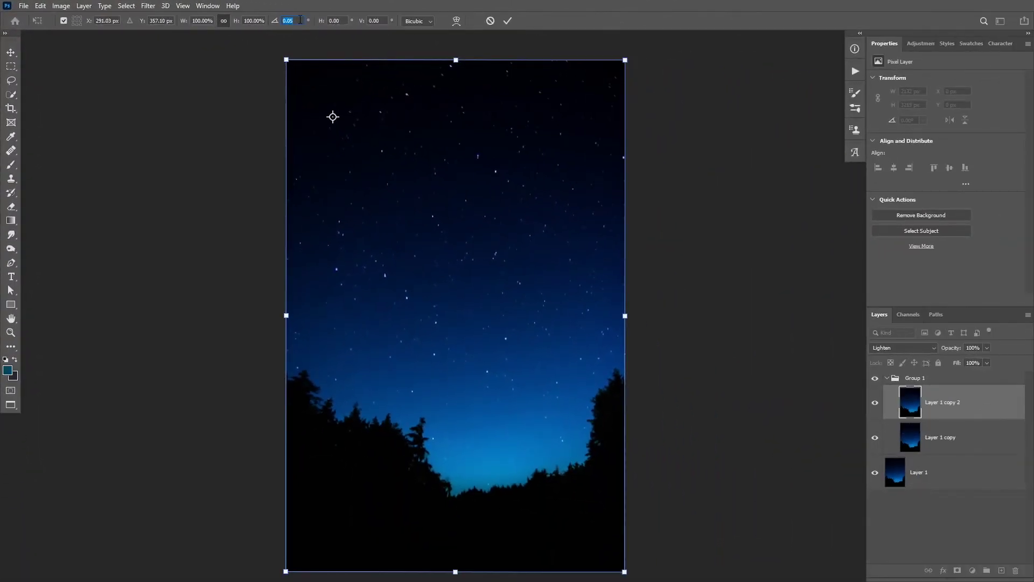
key(Return)
key(ctrl+alt+shift+t)
key(ctrl+alt+shift+t)
key(ctrl+alt+shift+t)
key(ctrl+alt+shift+t)
key(ctrl+alt+shift+t)
key(ctrl+alt+shift+t)
key(ctrl+alt+shift+t)
key(ctrl+alt+shift+t)
key(ctrl+alt+shift+t)
key(ctrl+alt+shift+t)
key(ctrl+alt+shift+t)
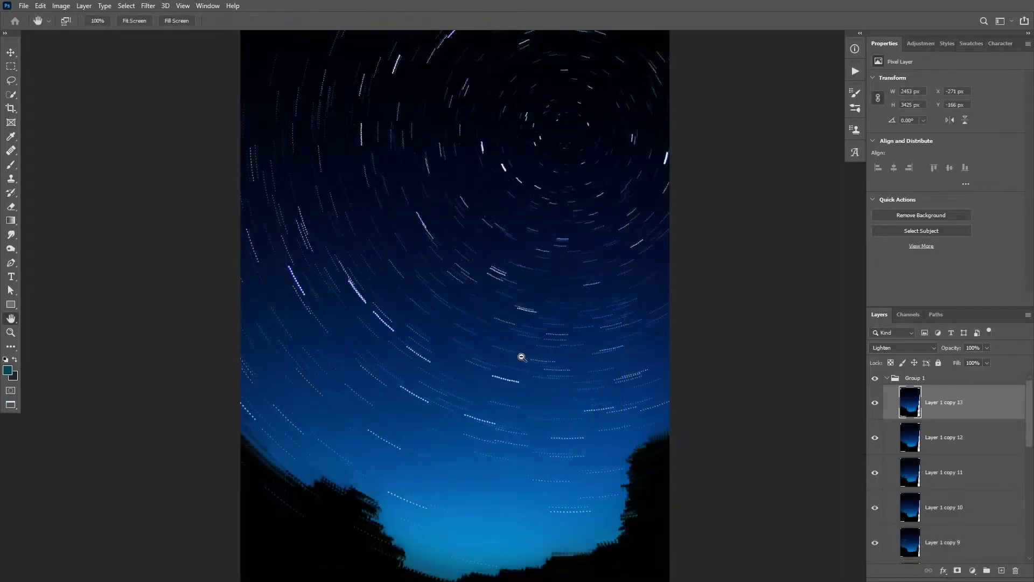
ctrl+click(562, 400)
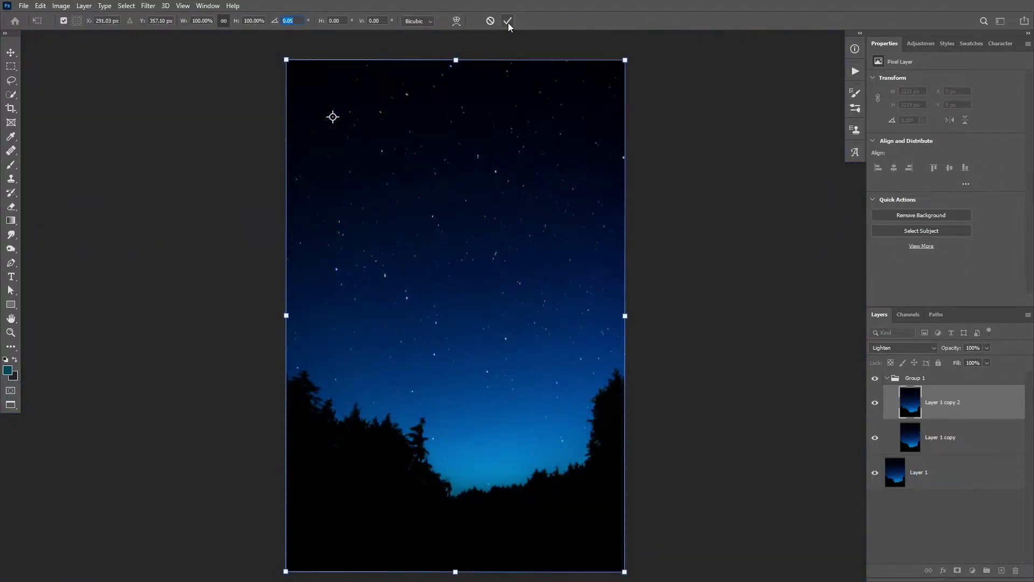
click(509, 22)
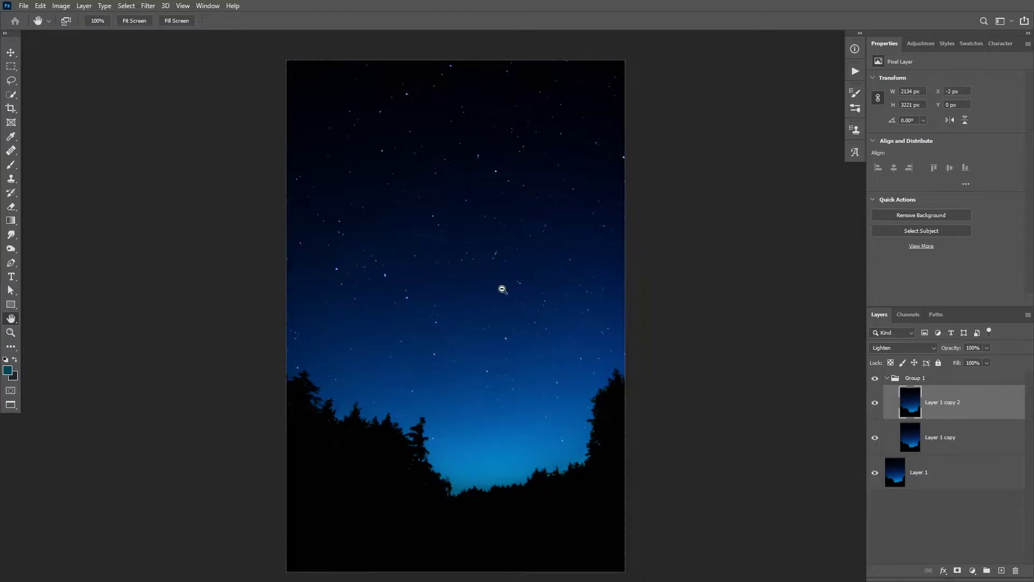
Repeat the rotated copy up to Layer 1 copy 74, inspecting the trails zoomed in, then fit to screen
key(ctrl+alt+shift+t)
key(ctrl+alt+shift+t)
key(ctrl+alt+shift+t)
key(ctrl+alt+shift+t)
key(ctrl+alt+shift+t)
key(ctrl+alt+shift+t)
key(ctrl+alt+shift+t)
key(ctrl+alt+shift+t)
key(ctrl+alt+shift+t)
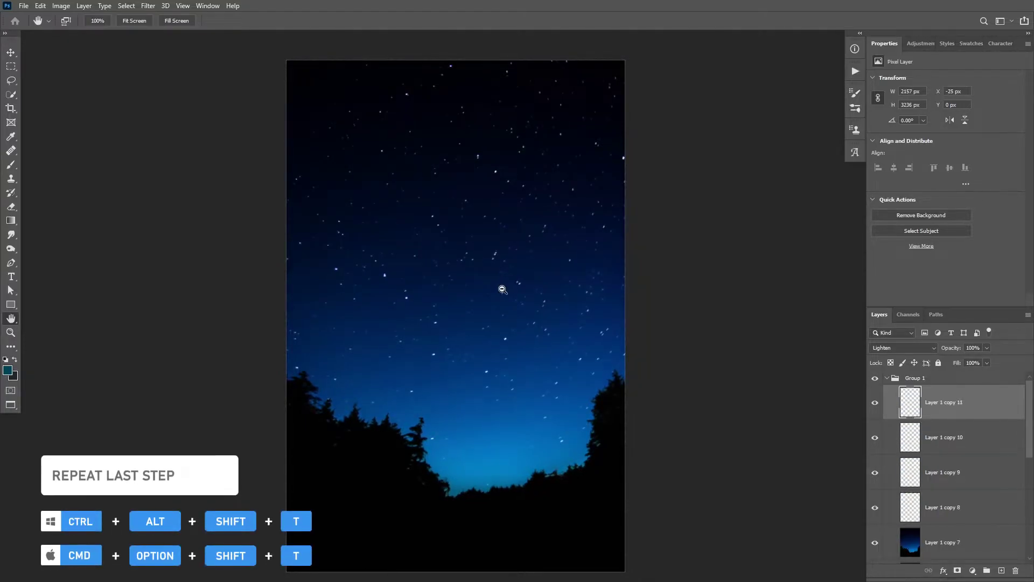
key(ctrl+alt+shift+t)
key(ctrl+alt+shift+t)
key(ctrl+alt+shift+t)
key(ctrl+alt+shift+t)
key(ctrl+alt+shift+t)
key(ctrl+alt+shift+t)
key(ctrl+alt+shift+t)
key(ctrl+alt+shift+t)
key(ctrl+alt+shift+t)
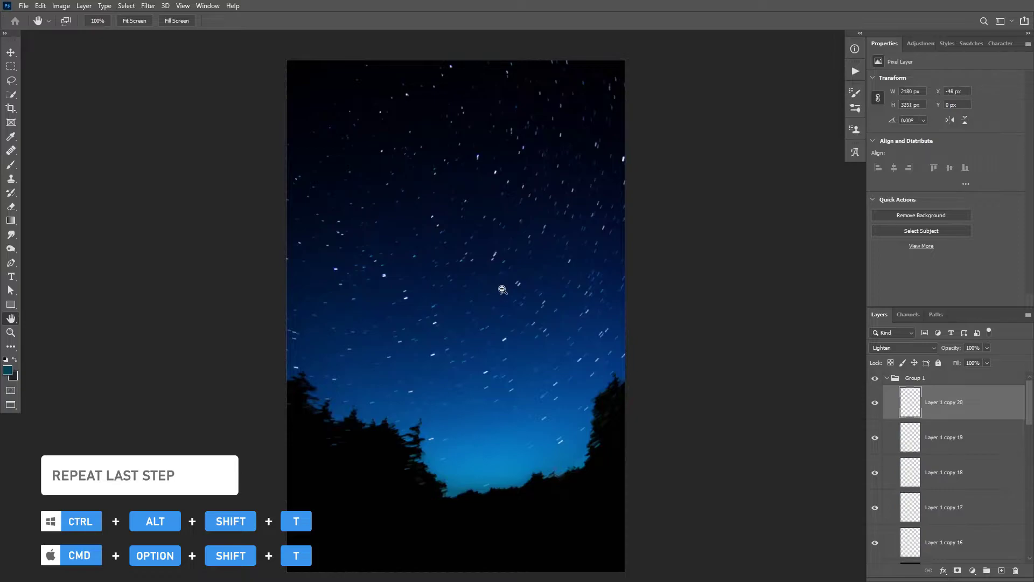
key(ctrl+alt+shift+t)
key(ctrl+alt+shift+t)
key(ctrl+alt+shift+t)
key(ctrl+alt+shift+t)
key(ctrl+alt+shift+t)
key(ctrl+alt+shift+t)
key(ctrl+alt+shift+t)
key(ctrl+alt+shift+t)
key(ctrl+alt+shift+t)
key(ctrl+alt+shift+t)
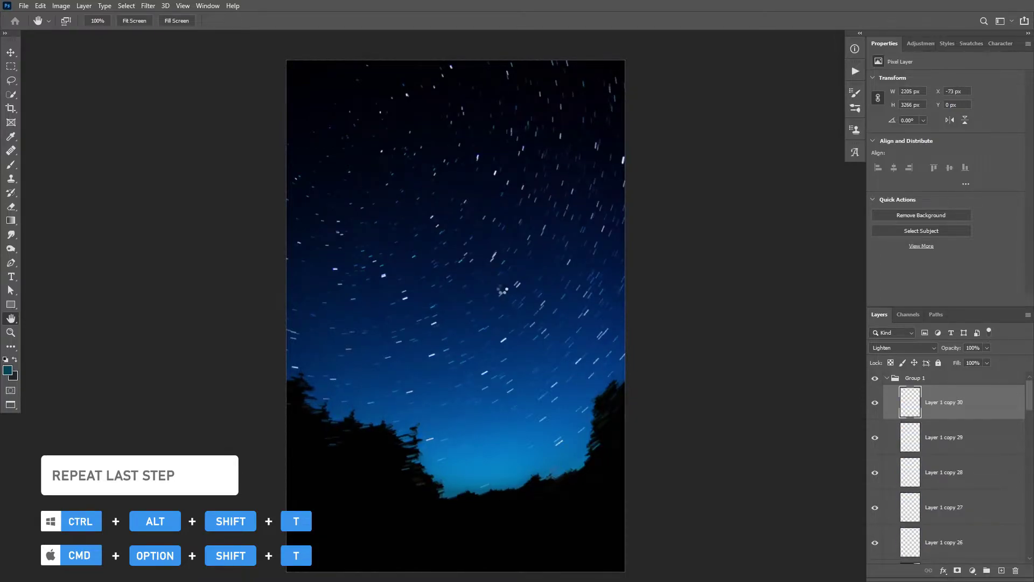
key(ctrl+alt+shift+t)
key(ctrl+alt+shift+t)
key(ctrl+alt+shift+t)
key(ctrl+alt+shift+t)
key(ctrl+alt+shift+t)
key(ctrl+alt+shift+t)
key(ctrl+alt+shift+t)
key(ctrl+alt+shift+t)
key(ctrl+alt+shift+t)
key(ctrl+alt+shift+t)
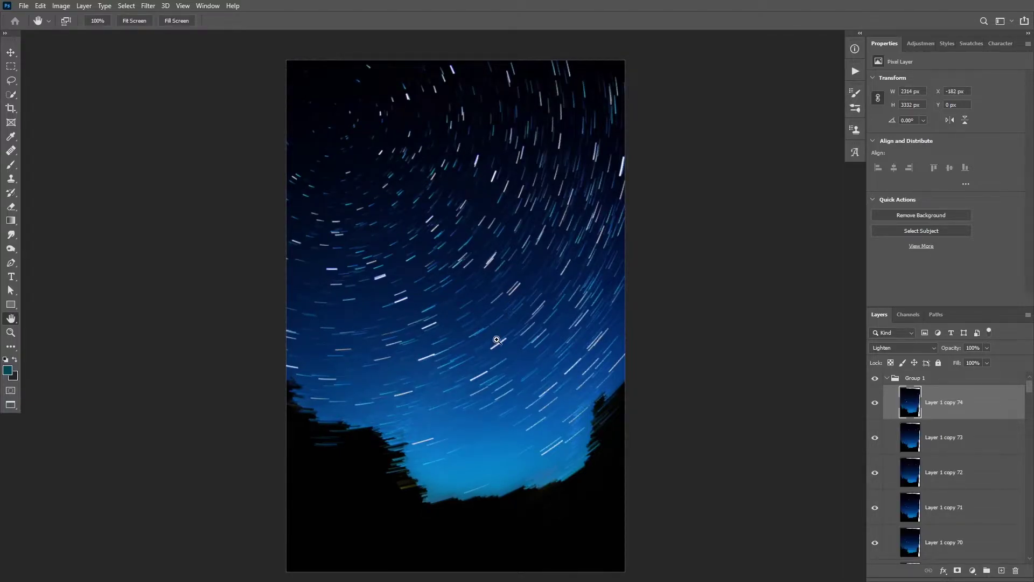
drag(497, 340, 450, 270)
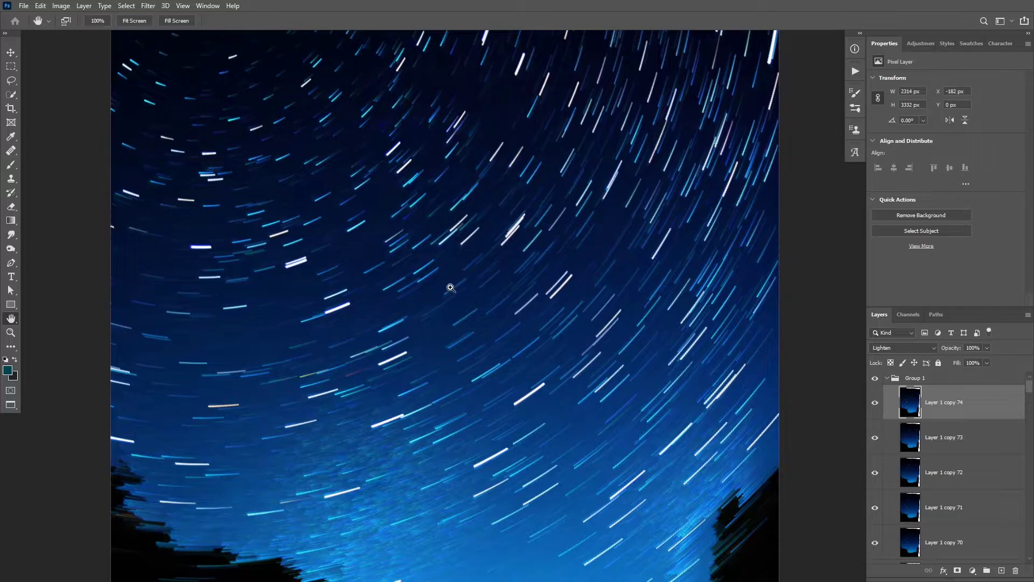
key(ctrl+0)
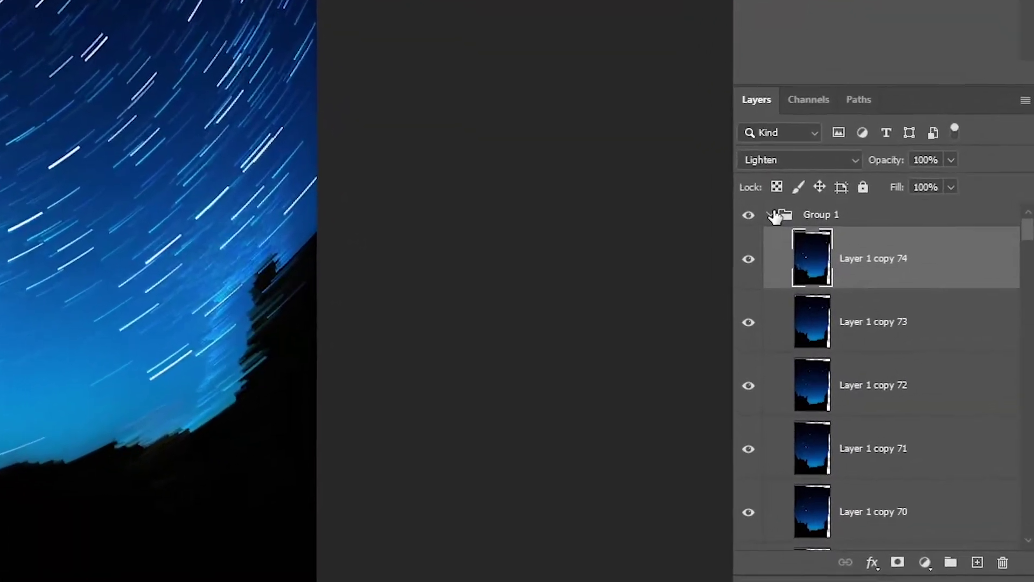
Convert Group 1 into a smart object and set its blend mode to Lighten
click(774, 215)
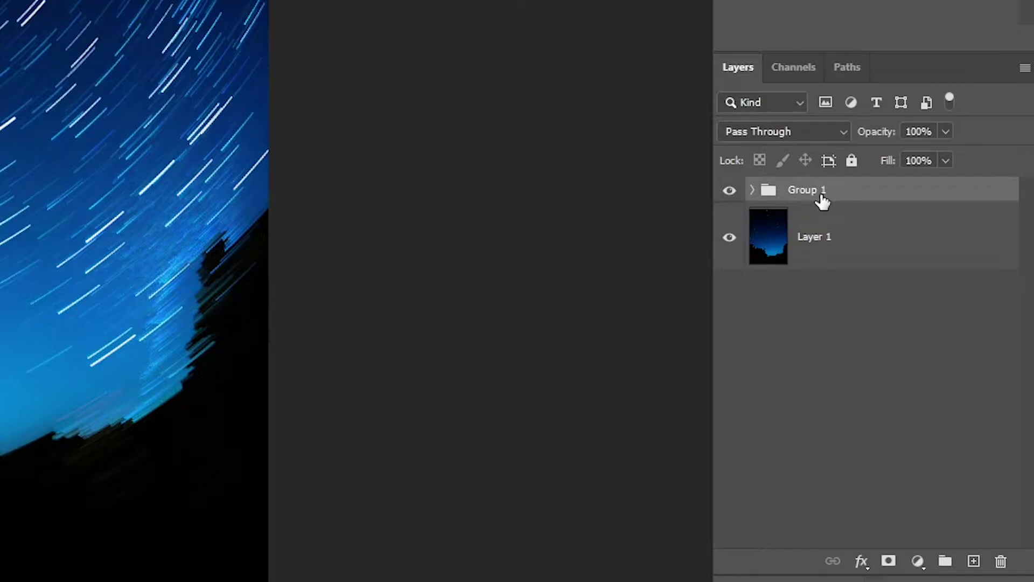
key(ctrl+alt+shift+s)
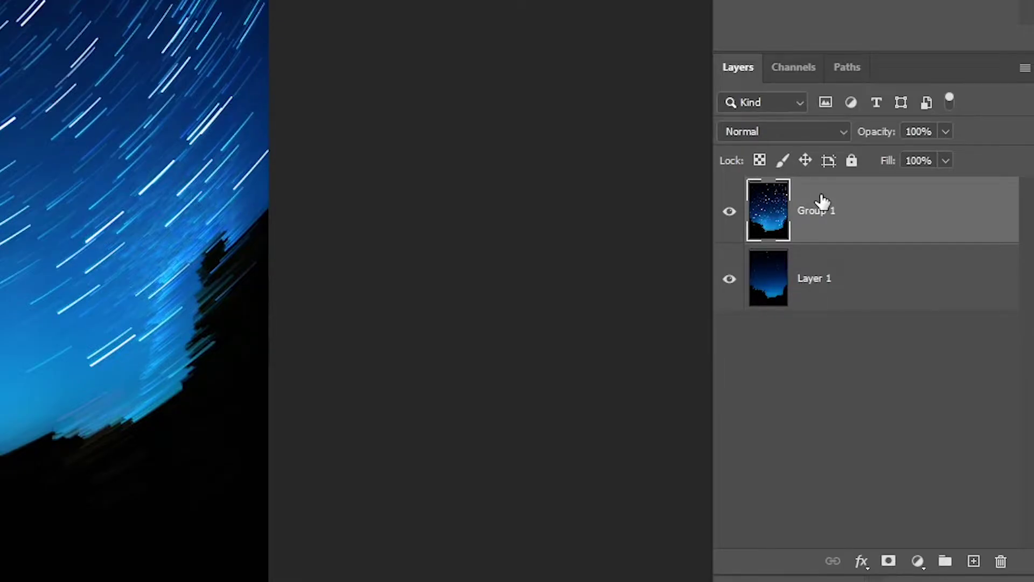
click(778, 131)
click(764, 186)
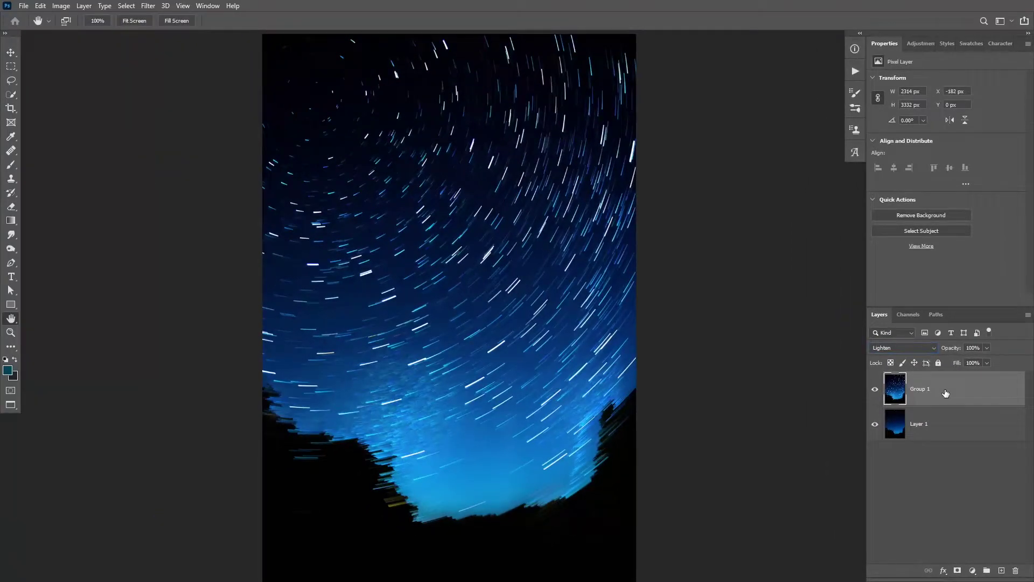
scroll(493, 530, up, 3)
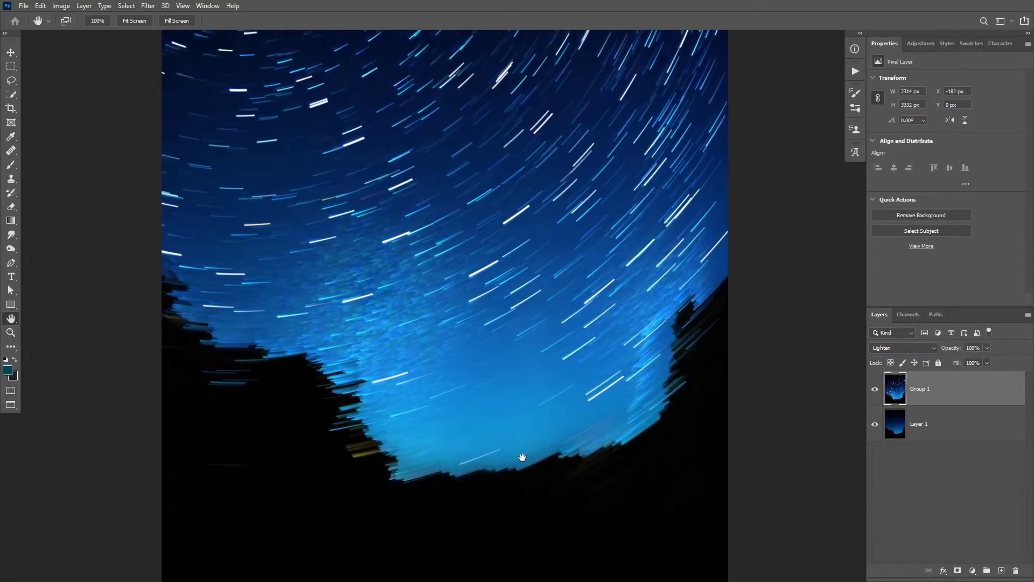
drag(525, 447, 510, 431)
Hide Group 1 and Quick Select the trees and dark foreground on Layer 1, previewing in Quick Mask
click(876, 390)
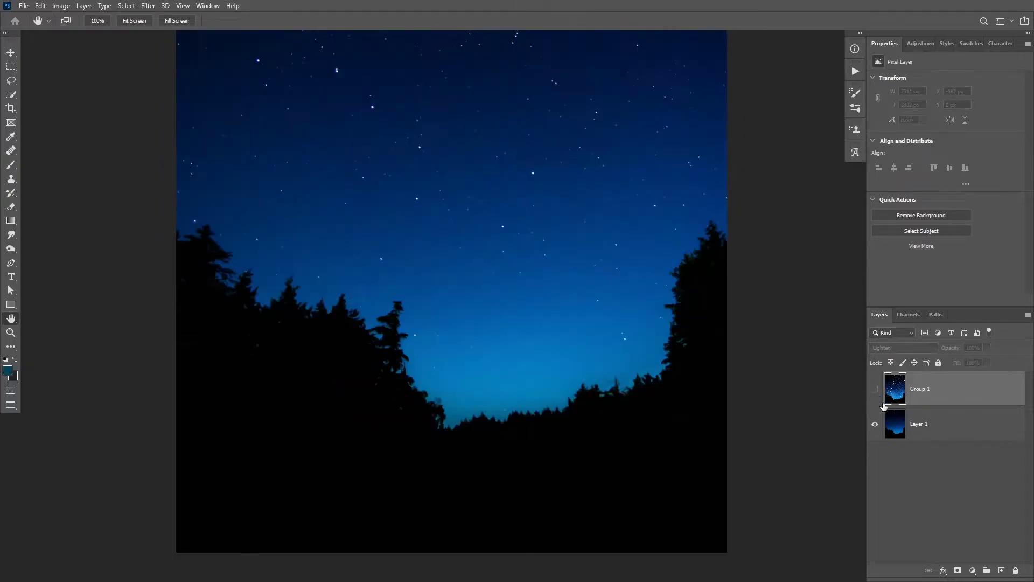
click(934, 434)
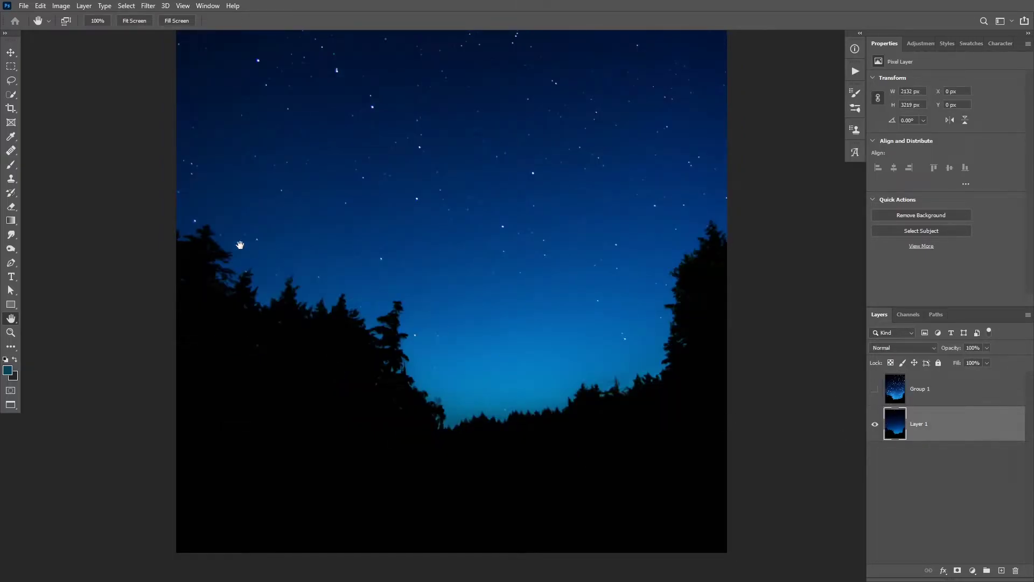
click(11, 95)
mouse_move(194, 284)
mouse_down()
mouse_move(308, 443)
mouse_move(446, 490)
mouse_up()
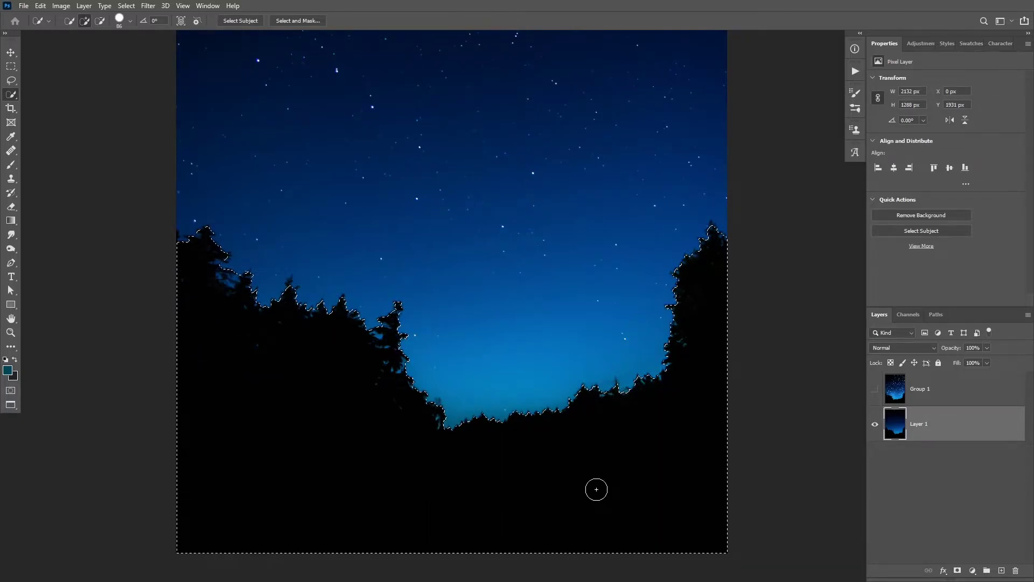
key(q)
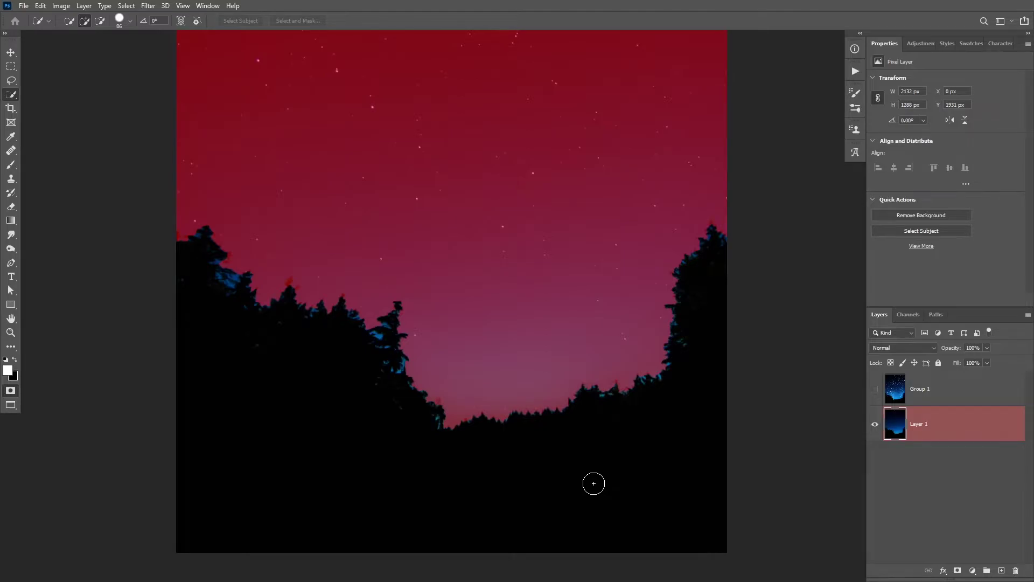
In Select and Mask with Overlay view, refine the selection edge along the treeline
key(q)
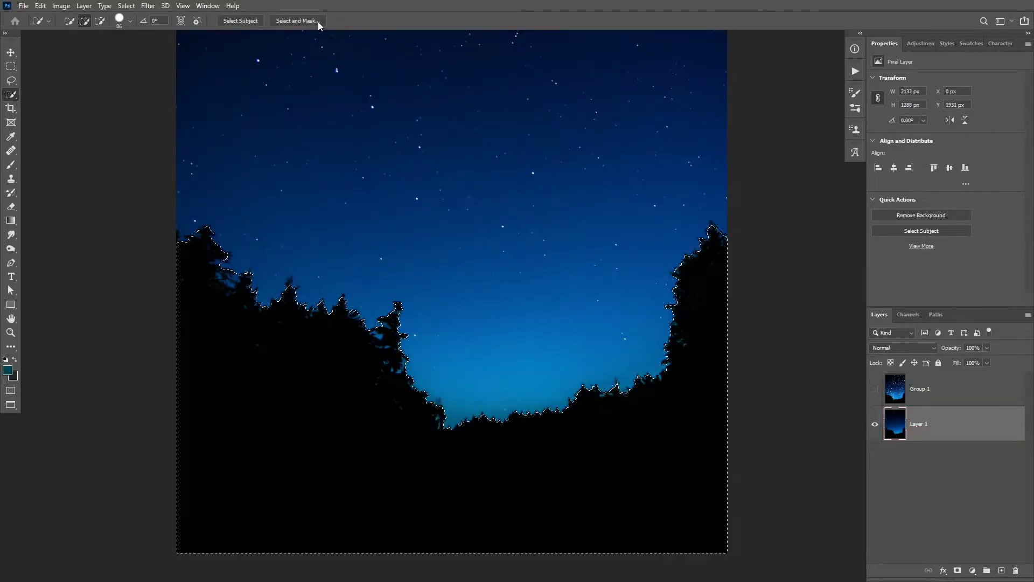
click(292, 20)
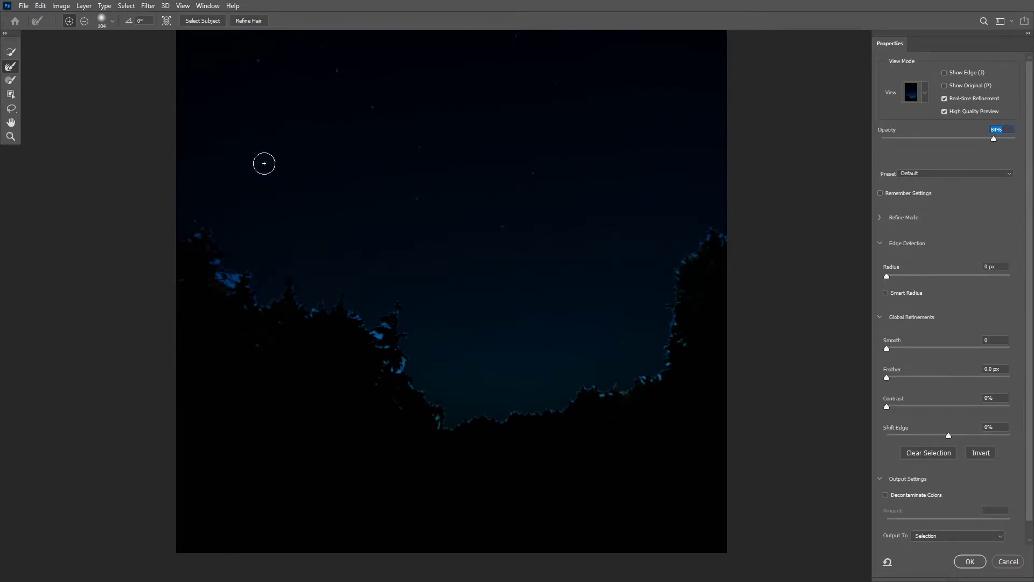
click(10, 66)
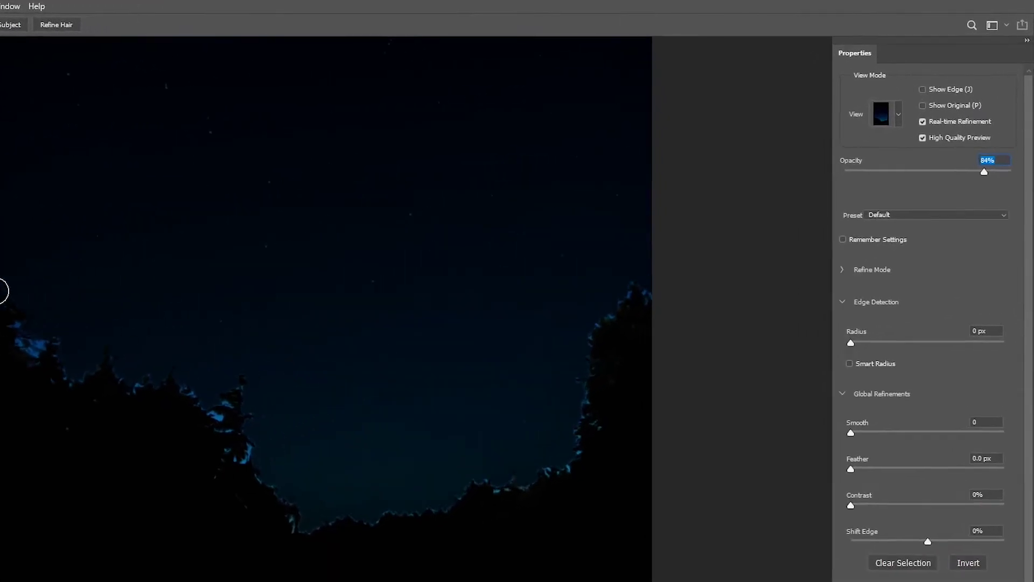
mouse_move(979, 181)
mouse_down()
mouse_move(900, 181)
mouse_move(982, 188)
mouse_up()
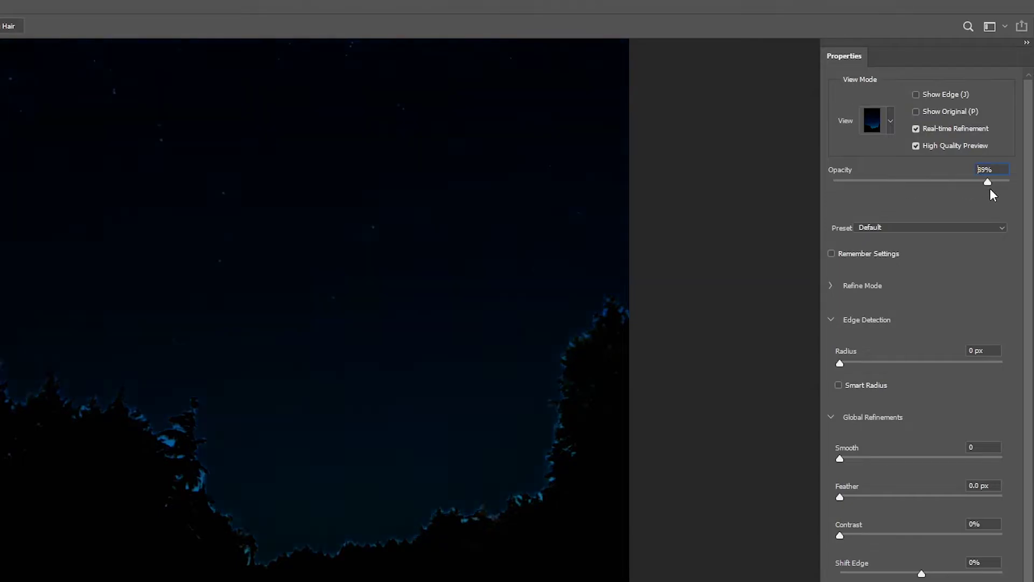
click(889, 121)
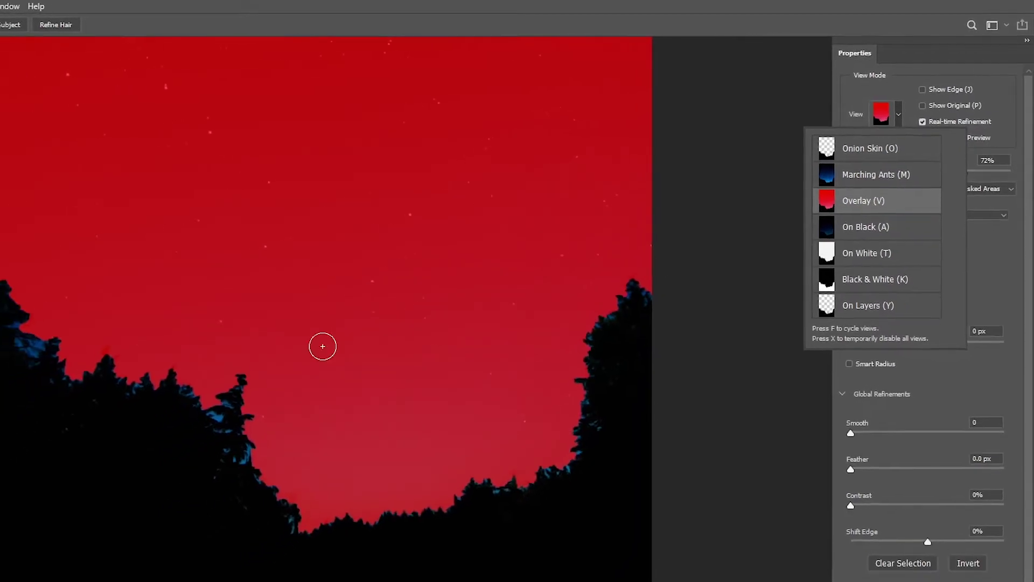
click(202, 232)
mouse_move(203, 234)
mouse_down()
mouse_move(222, 272)
mouse_move(292, 305)
mouse_move(271, 302)
mouse_move(273, 320)
mouse_move(332, 307)
mouse_move(382, 331)
mouse_move(395, 372)
mouse_move(391, 349)
mouse_move(441, 422)
mouse_move(593, 396)
mouse_move(679, 345)
mouse_move(686, 273)
mouse_move(702, 243)
mouse_move(723, 232)
mouse_up()
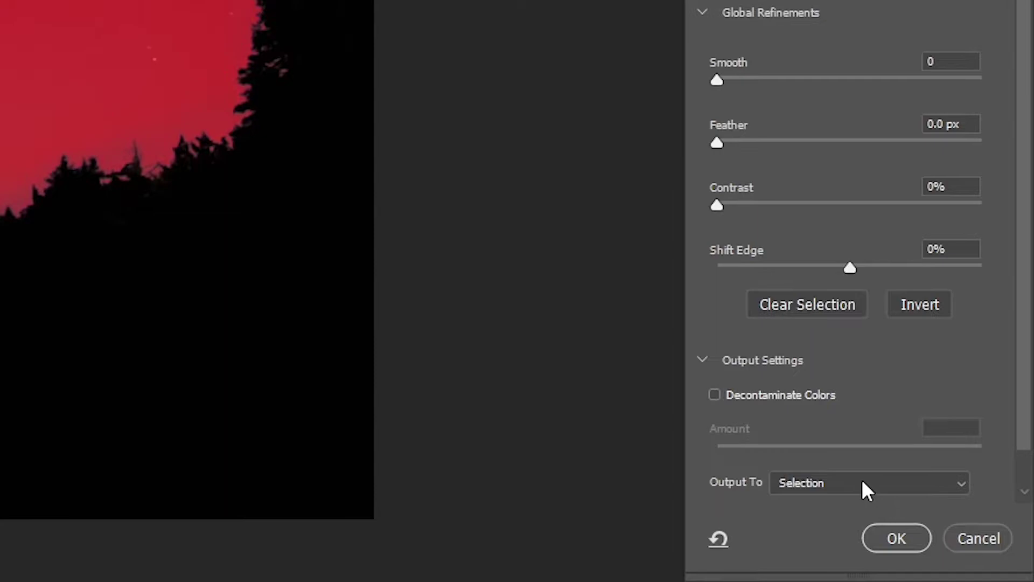
Output the refined selection to a new layer with layer mask and apply it
click(862, 481)
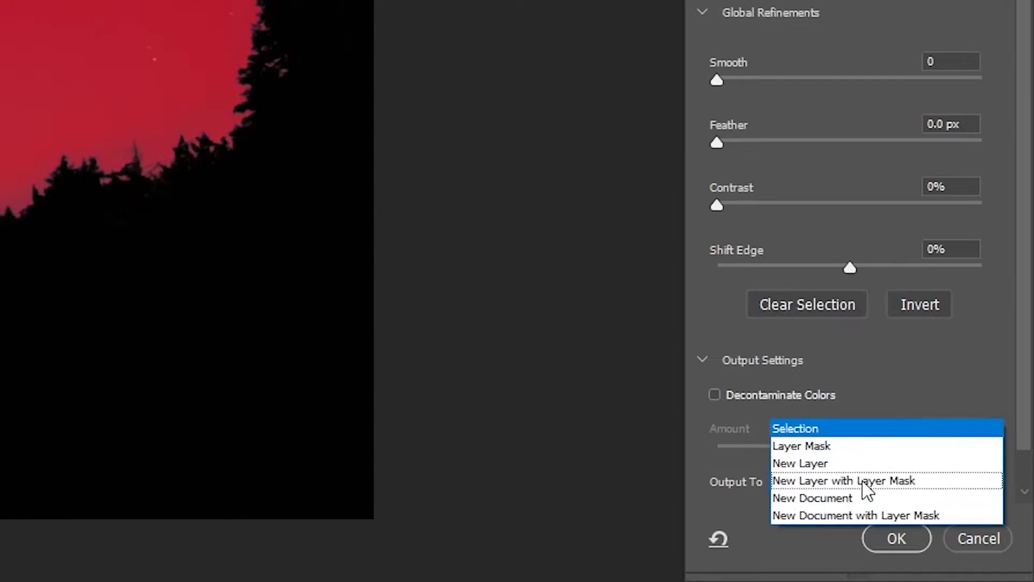
click(865, 481)
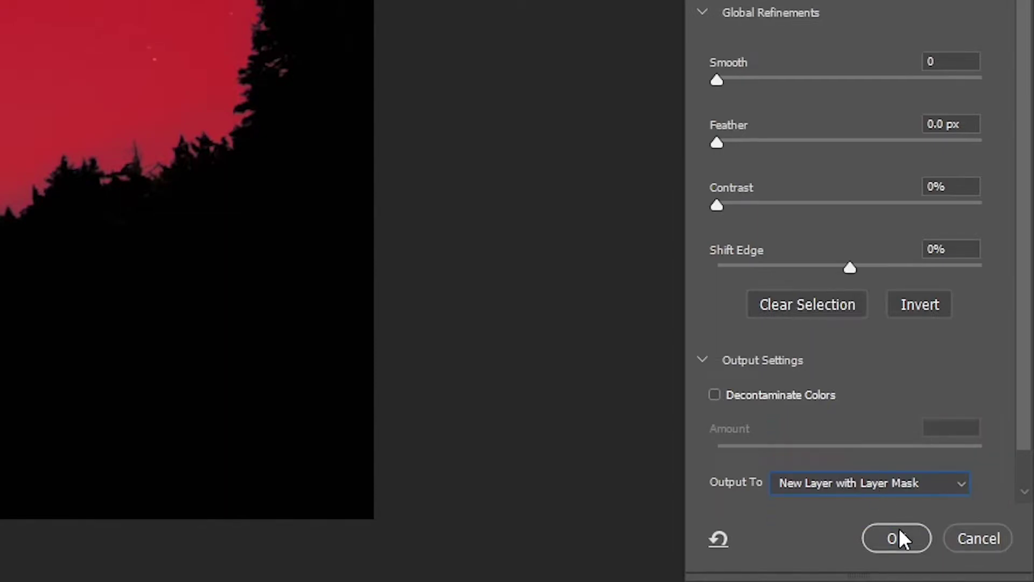
click(897, 538)
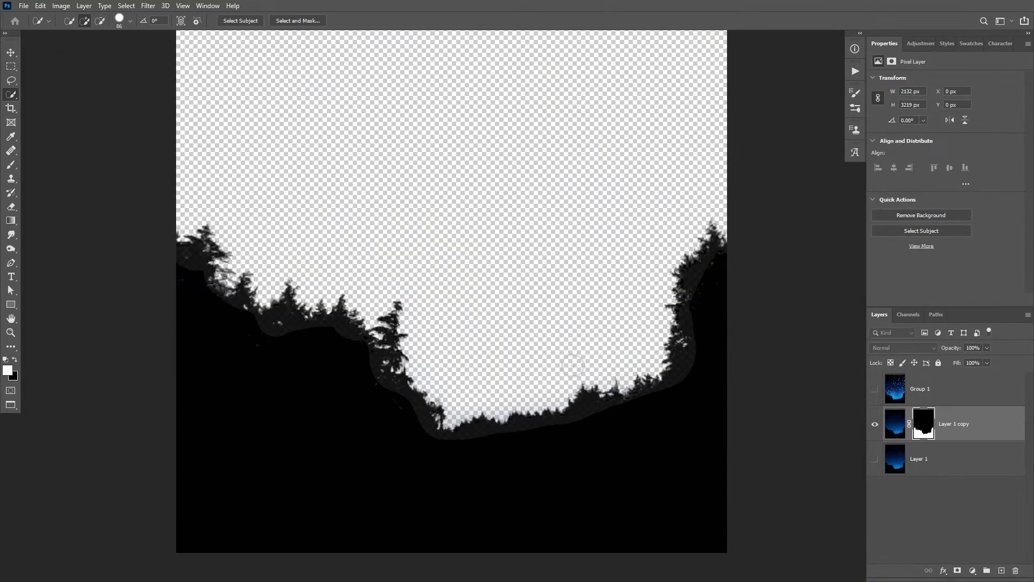
Move the masked tree layer above Group 1 and make Group 1's star trails visible again
key(h)
drag(957, 428, 965, 379)
click(875, 425)
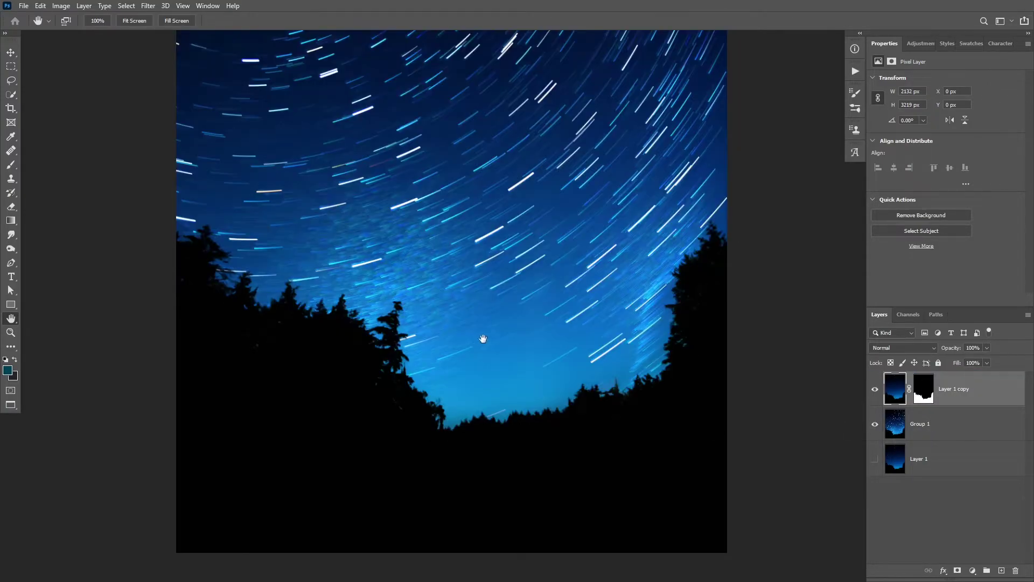
drag(475, 335, 459, 421)
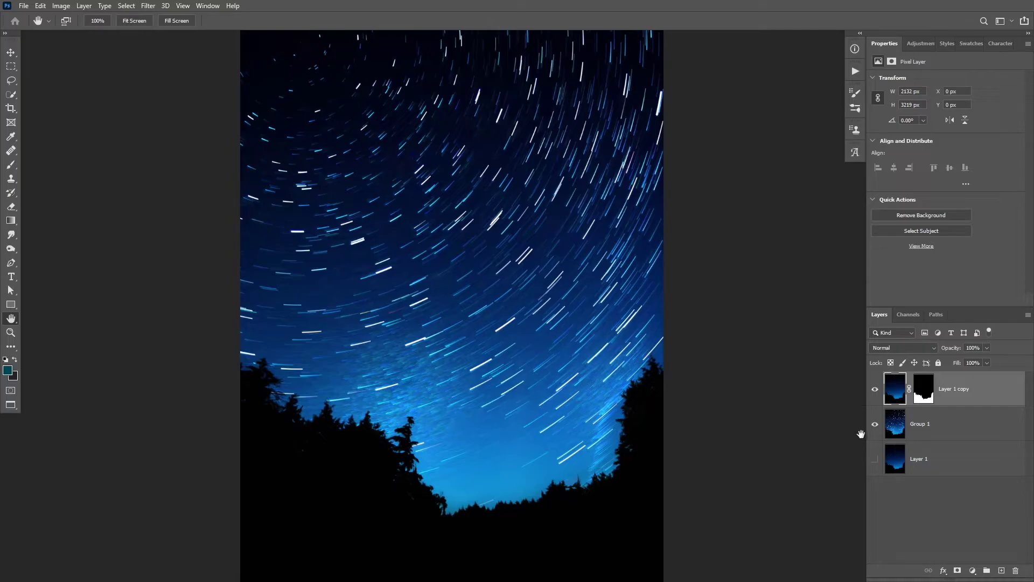
Add a Levels 1 adjustment clipped to Group 1, darkening midtones to 0.57, and select its mask
click(875, 459)
click(927, 431)
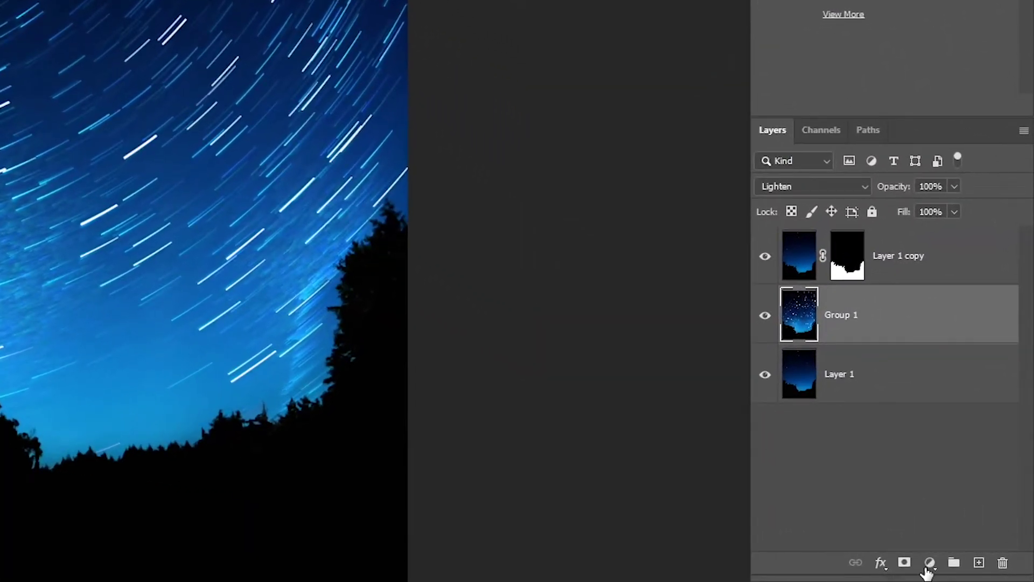
click(928, 564)
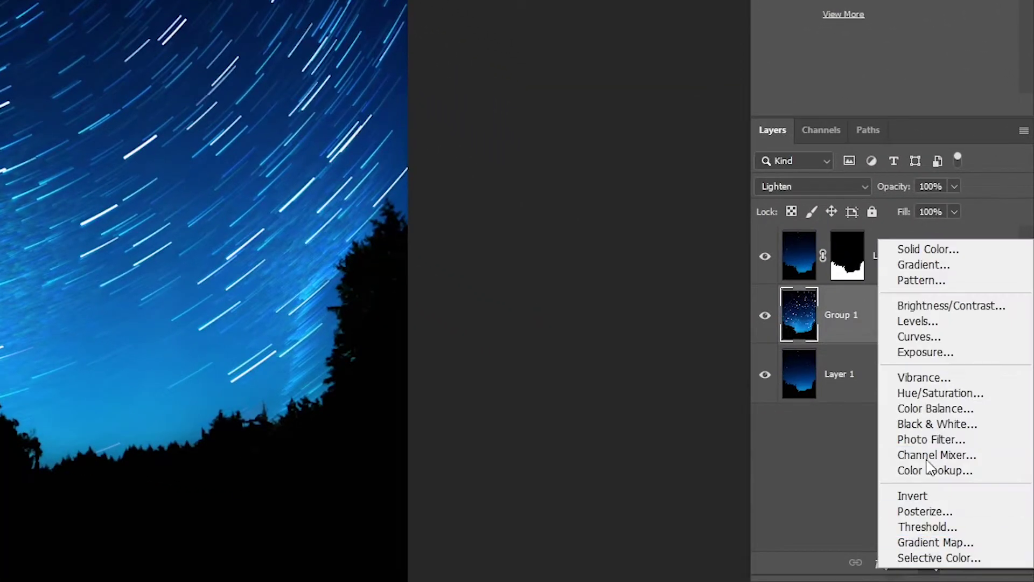
click(911, 322)
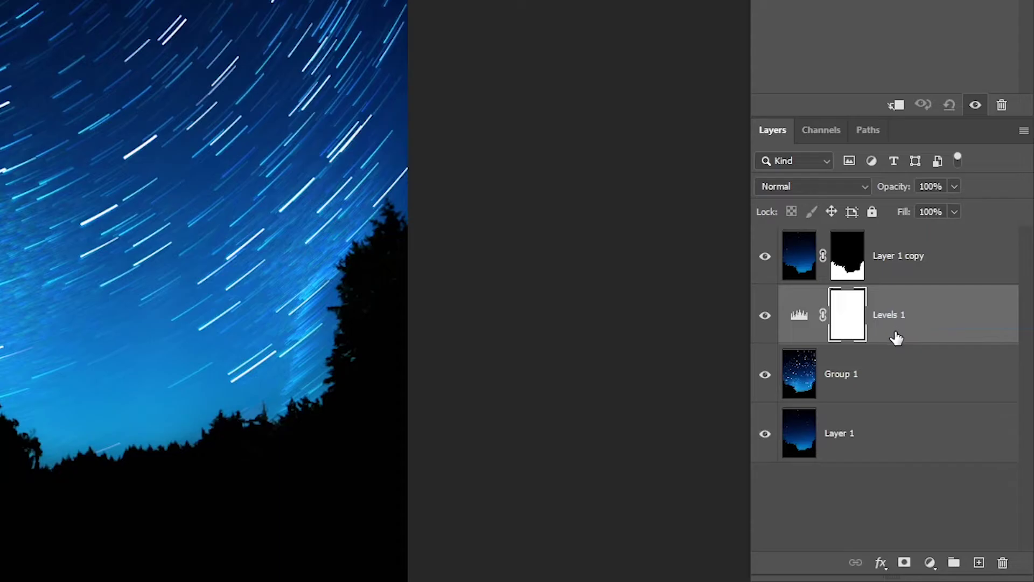
alt+click(907, 338)
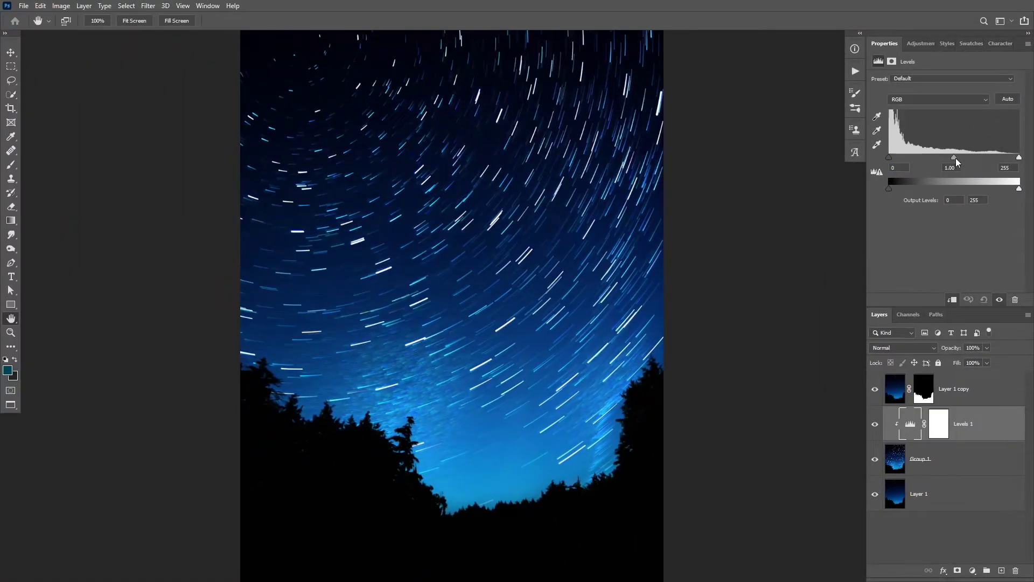
drag(956, 157, 970, 158)
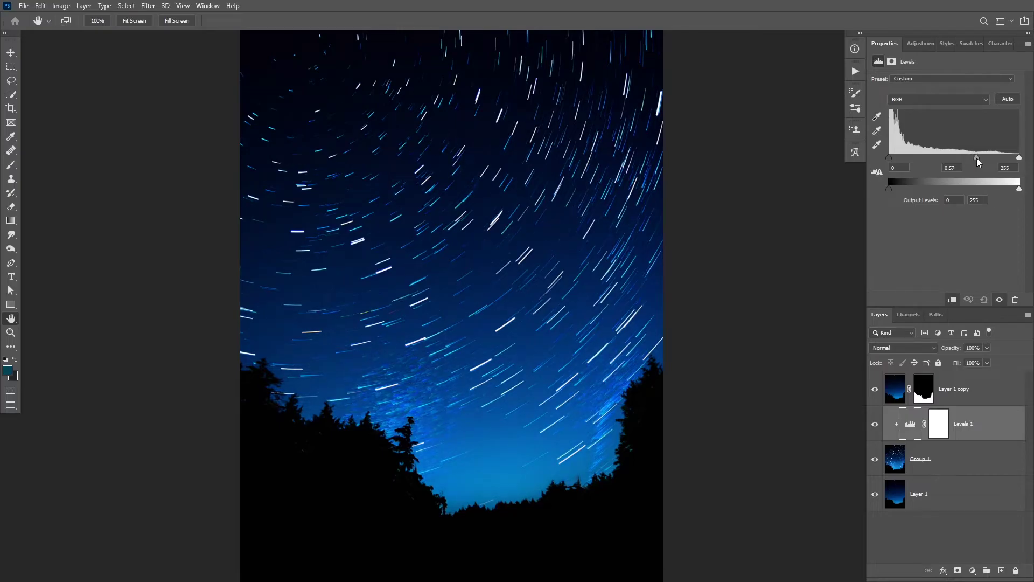
click(940, 426)
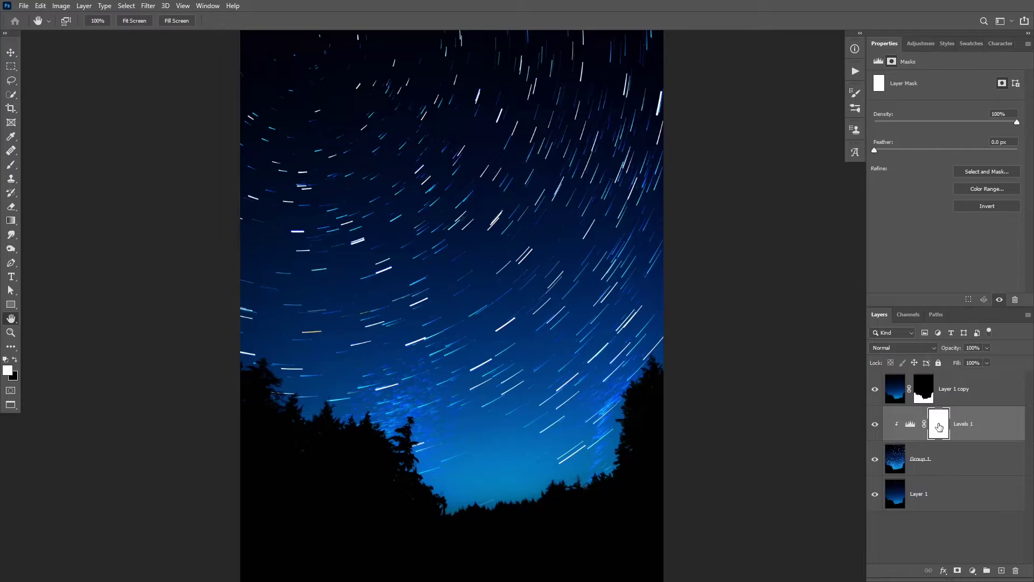
Invert the Levels 1 mask and paint darkening back over the lower sky at 50% brush opacity
key(ctrl+i)
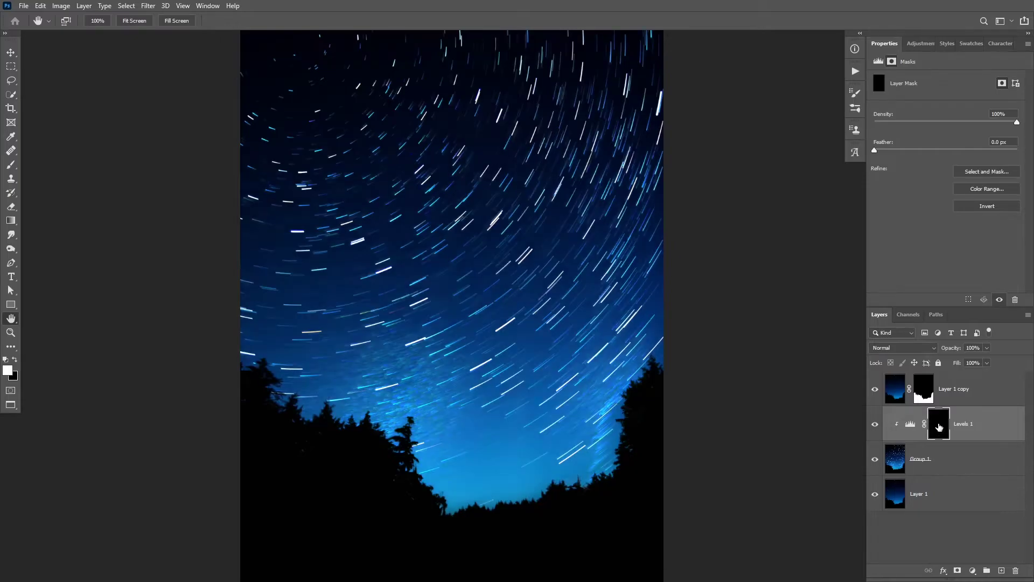
key(b)
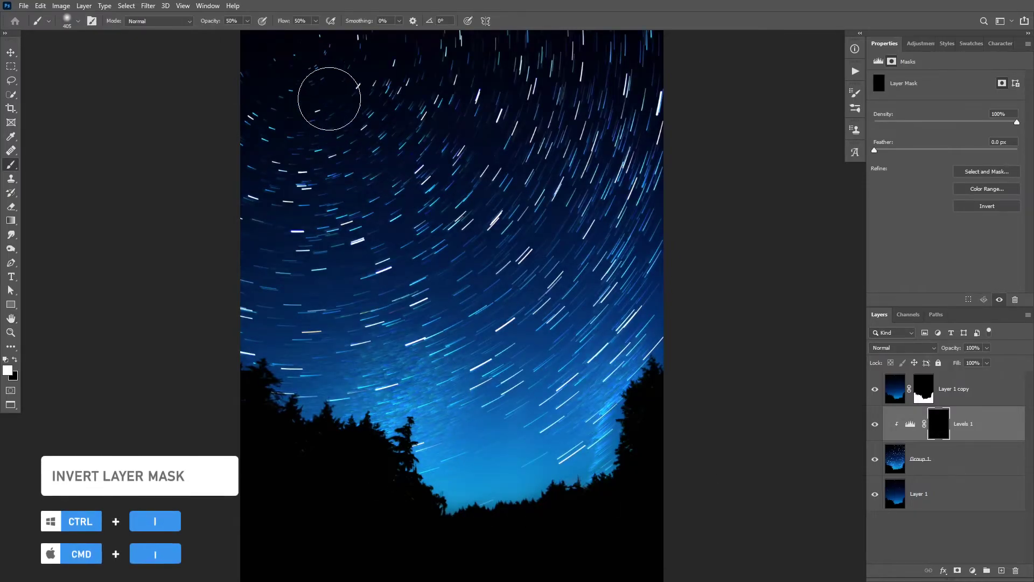
click(232, 20)
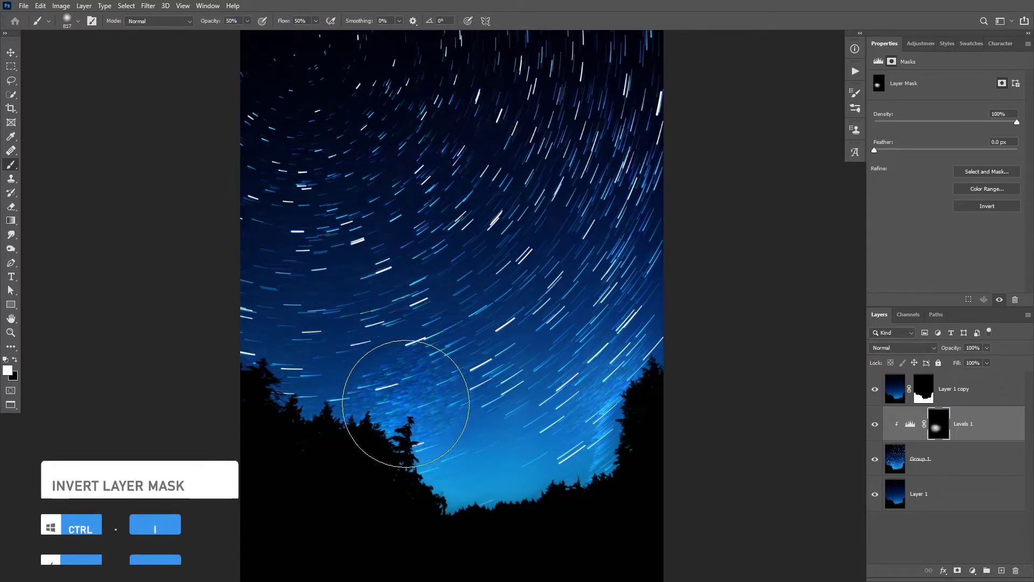
click(399, 407)
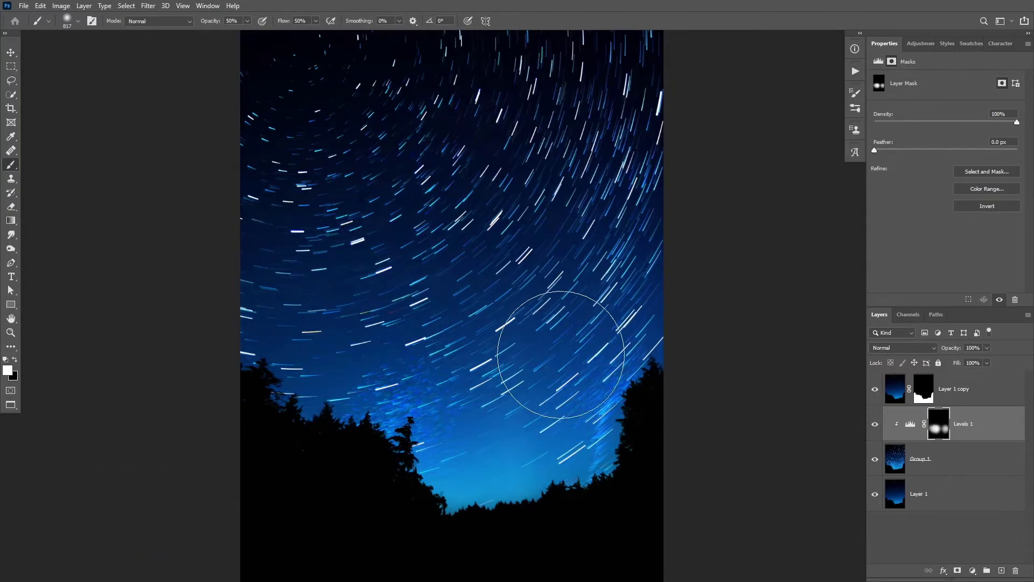
key(h)
shift+click(939, 424)
shift+click(939, 424)
drag(440, 303, 449, 306)
Rotate the sky copy 0.04° at 100.07% width around a moved pivot, then repeat into duplicates
key(b)
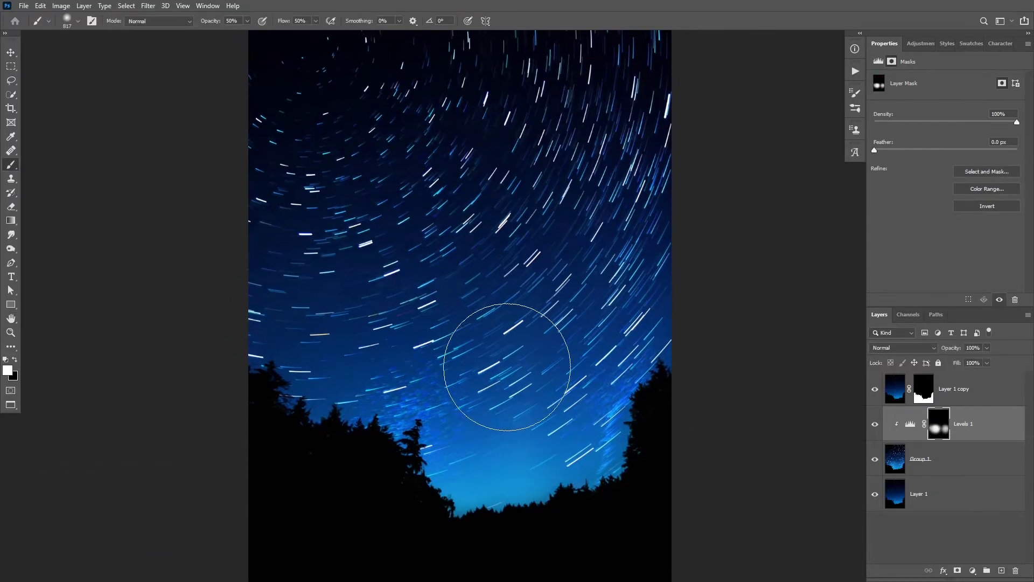
key(h)
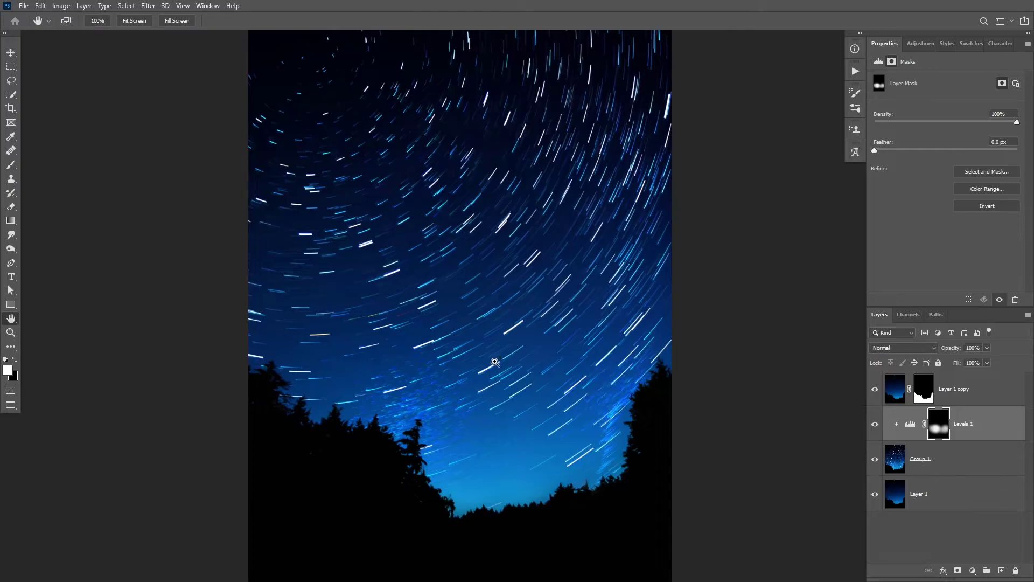
scroll(484, 362, down, 1)
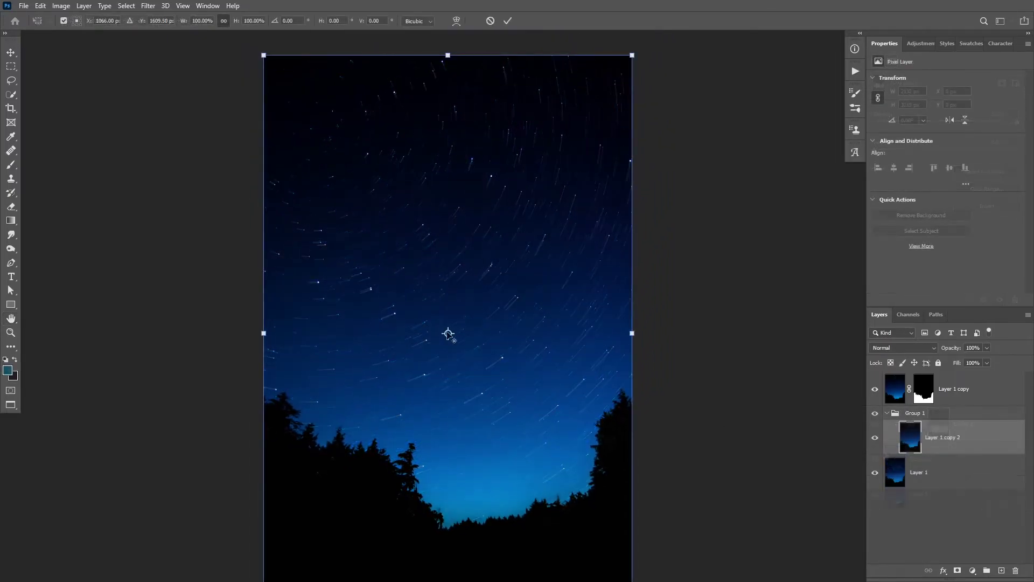
drag(447, 334, 510, 199)
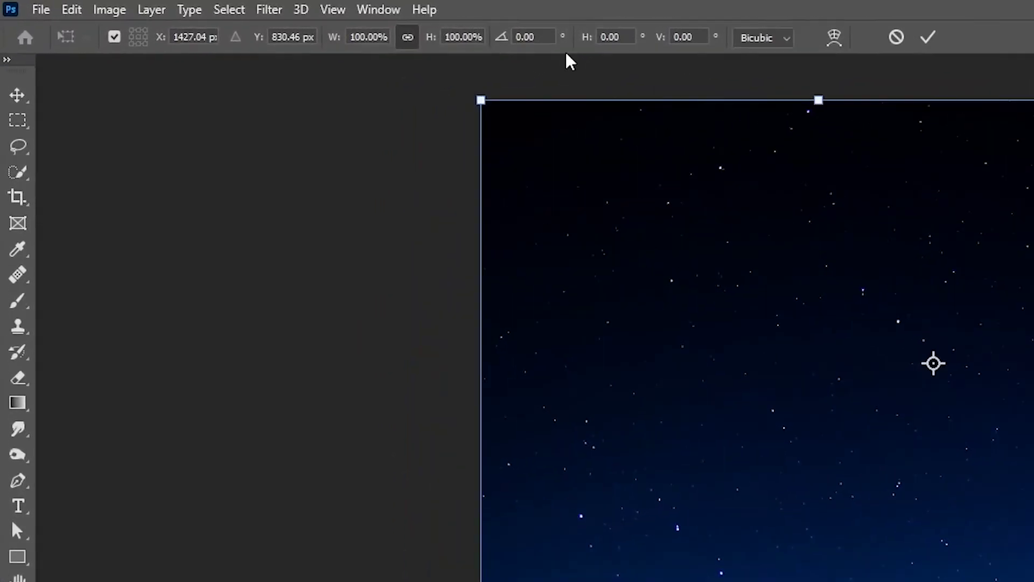
click(542, 37)
scroll(544, 38, up, 4)
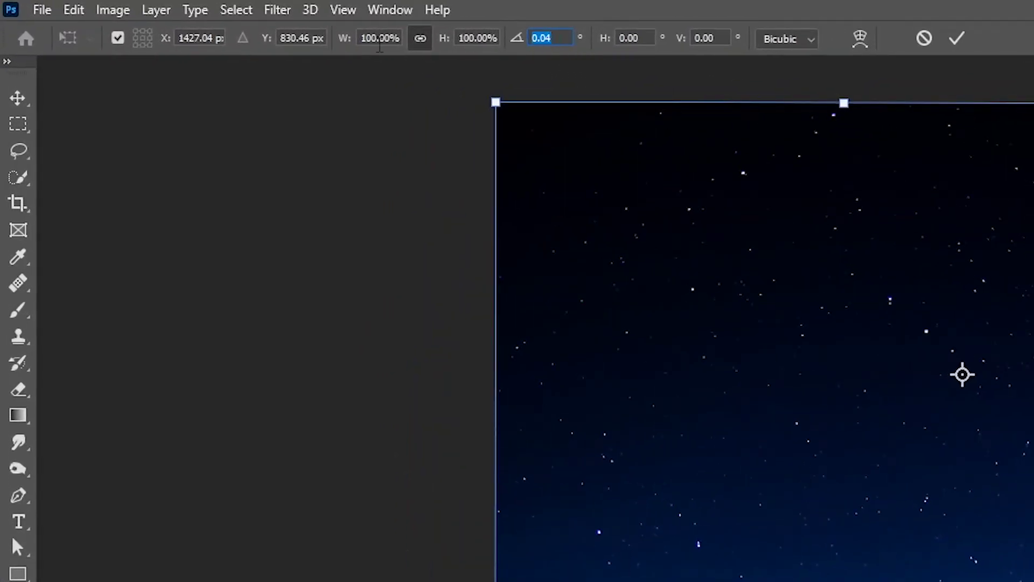
click(385, 38)
text(7)
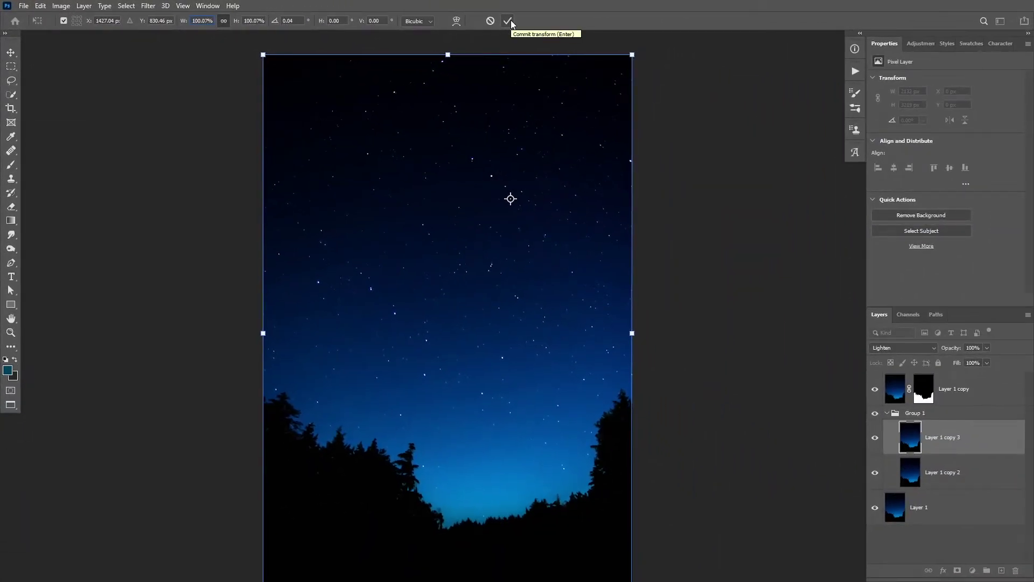
click(945, 39)
key(ctrl+alt+shift+t)
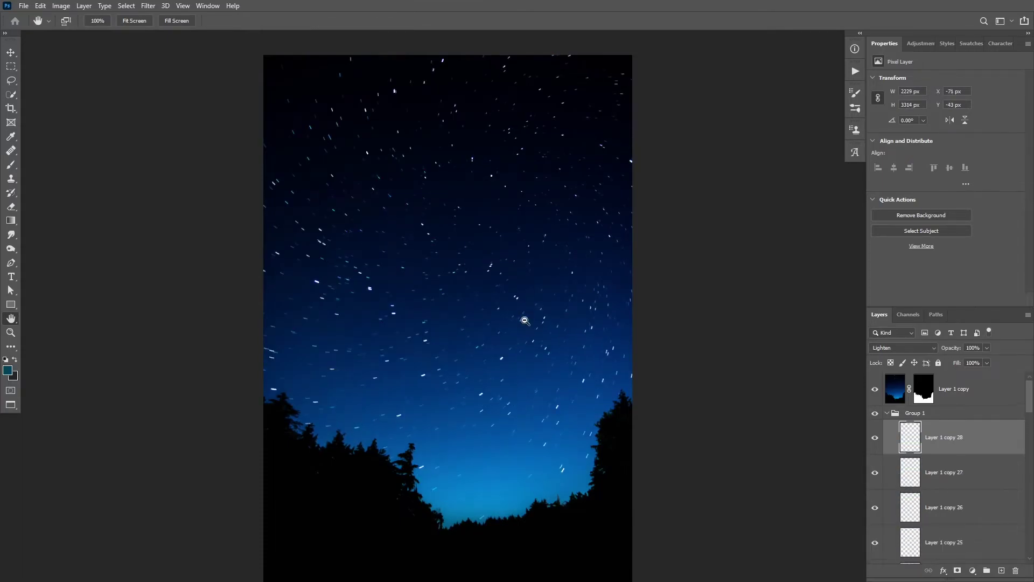
Pivot the rotated copies on the trees and repeat them up to Layer 1 copy 40
key(ctrl+alt+shift+t)
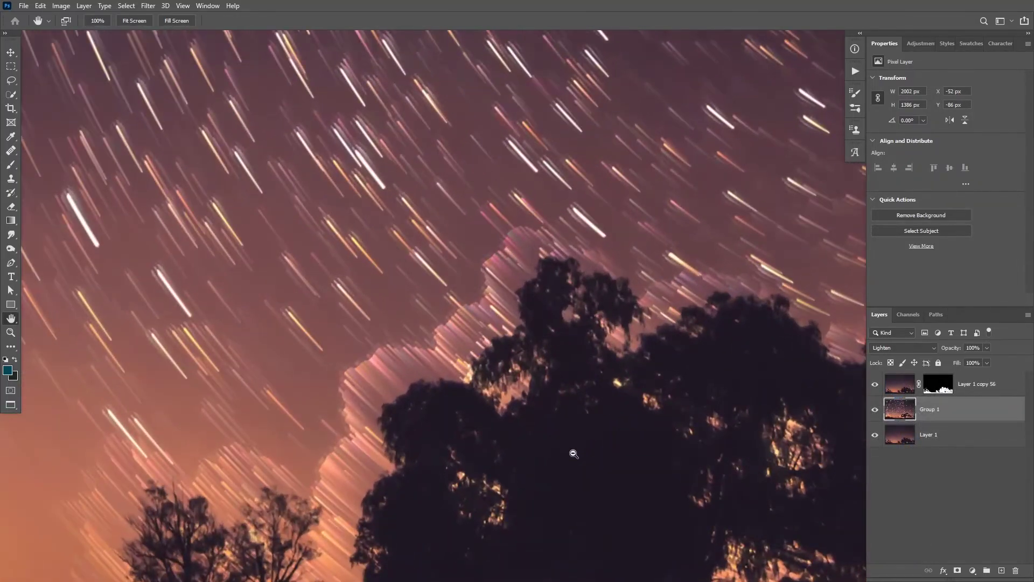
alt+click(409, 435)
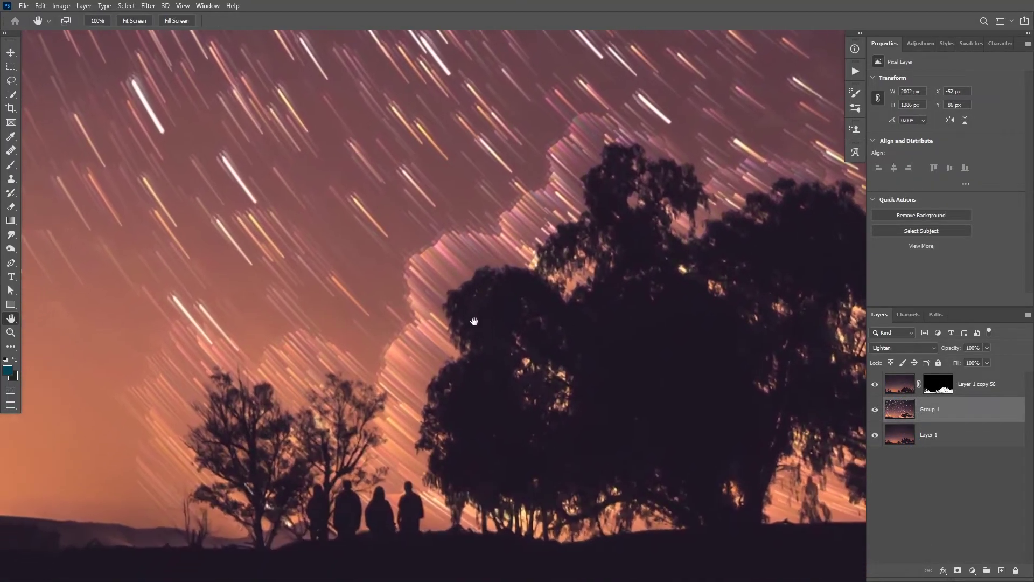
alt+click(525, 338)
drag(469, 382, 473, 413)
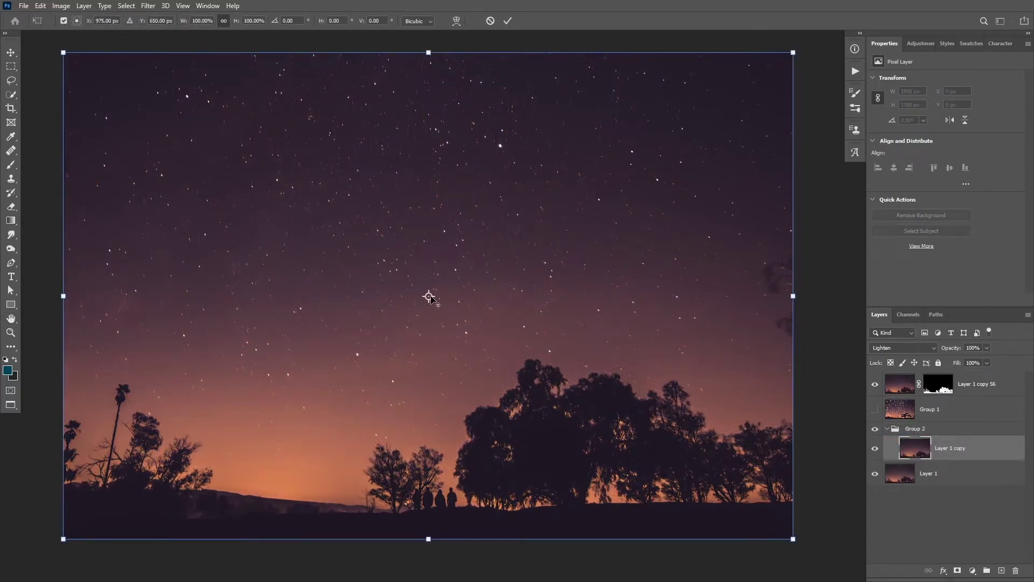
drag(430, 297, 610, 439)
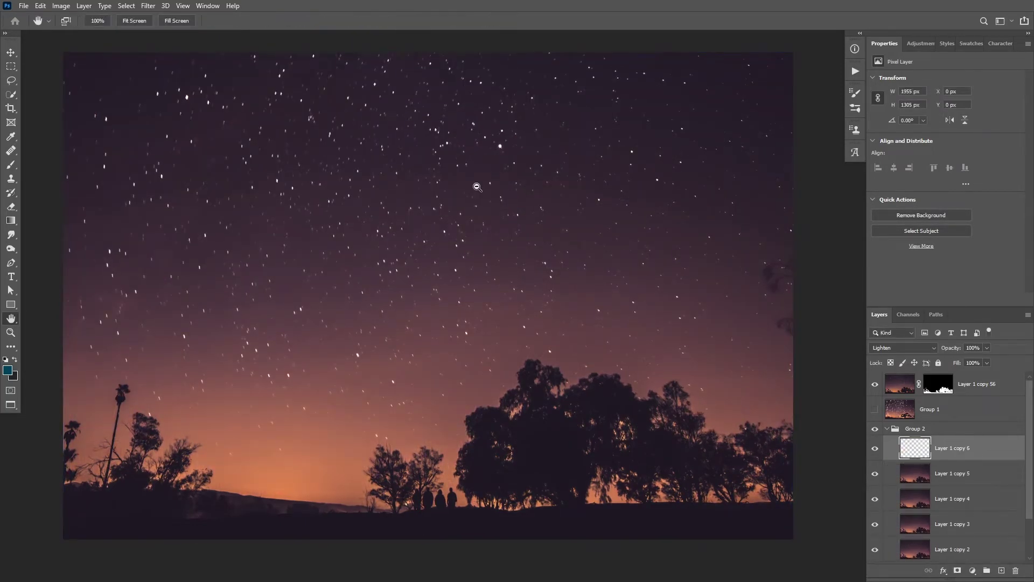
key(ctrl+alt+shift+t)
key(ctrl+alt+shift+t)
key(ctrl+alt+shift+t)
key(ctrl+alt+shift+t)
key(ctrl+alt+shift+t)
key(ctrl+alt+shift+t)
key(ctrl+alt+shift+t)
key(ctrl+alt+shift+t)
key(ctrl+alt+shift+t)
key(ctrl+alt+shift+t)
key(ctrl+alt+shift+t)
key(ctrl+alt+shift+t)
key(ctrl+alt+shift+t)
key(ctrl+alt+shift+t)
key(ctrl+alt+shift+t)
key(ctrl+alt+shift+t)
key(ctrl+alt+shift+t)
key(ctrl+alt+shift+t)
key(ctrl+alt+shift+t)
key(ctrl+alt+shift+t)
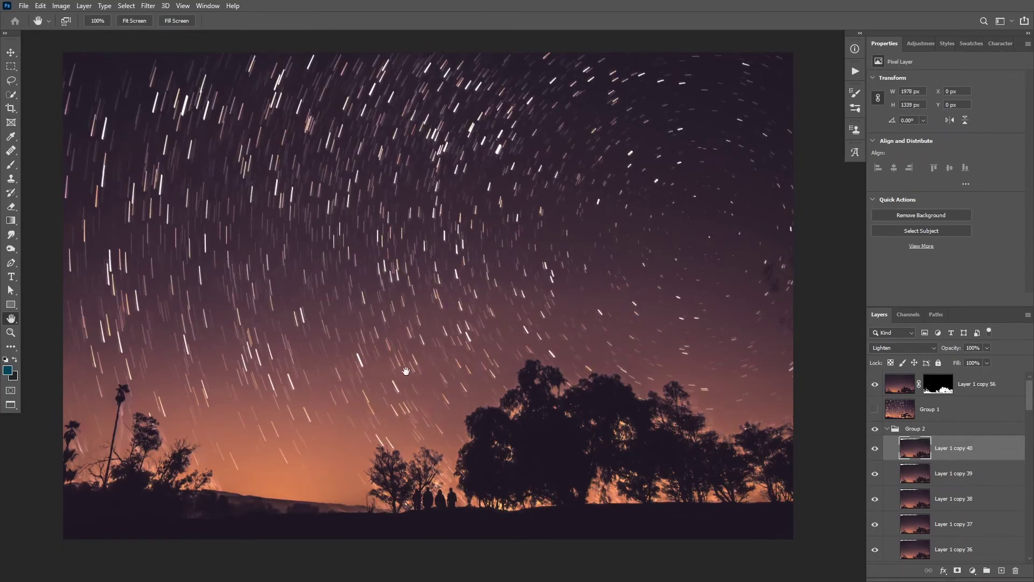